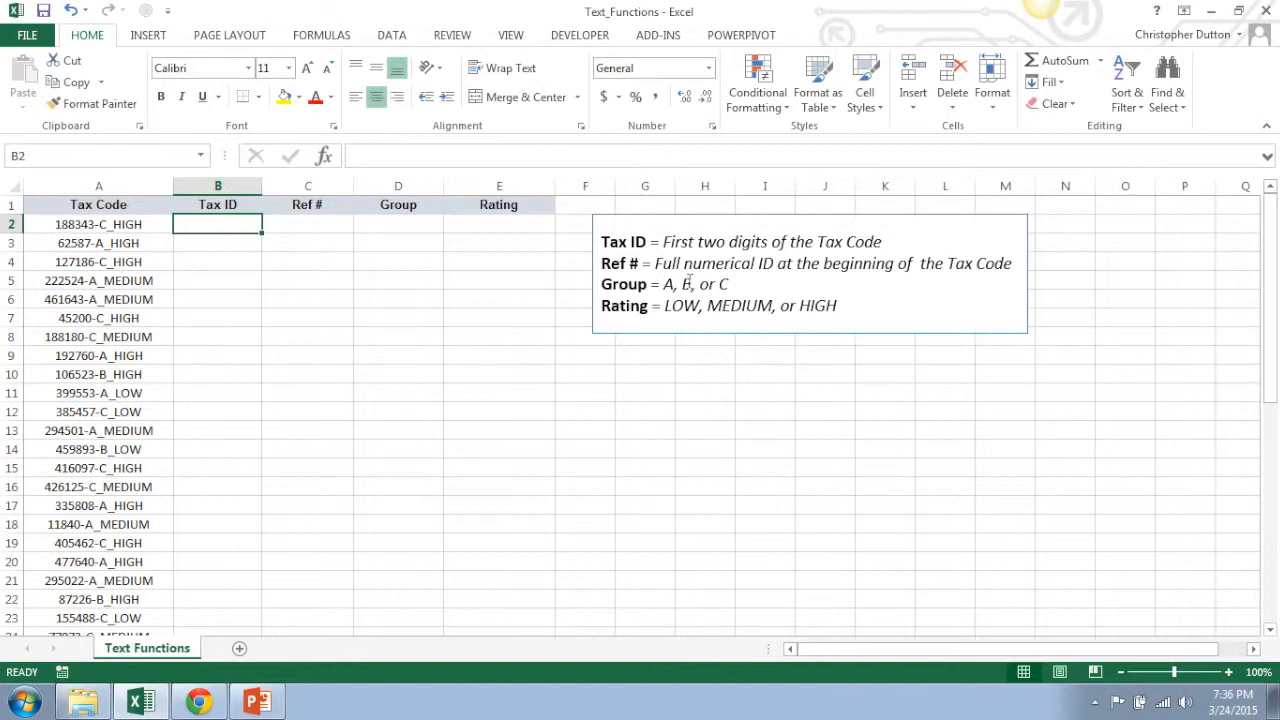
- Enter =LEFT(A2,2) in B2 and fill the formula down the Tax ID column
{"action": "type", "text": "=LE"}
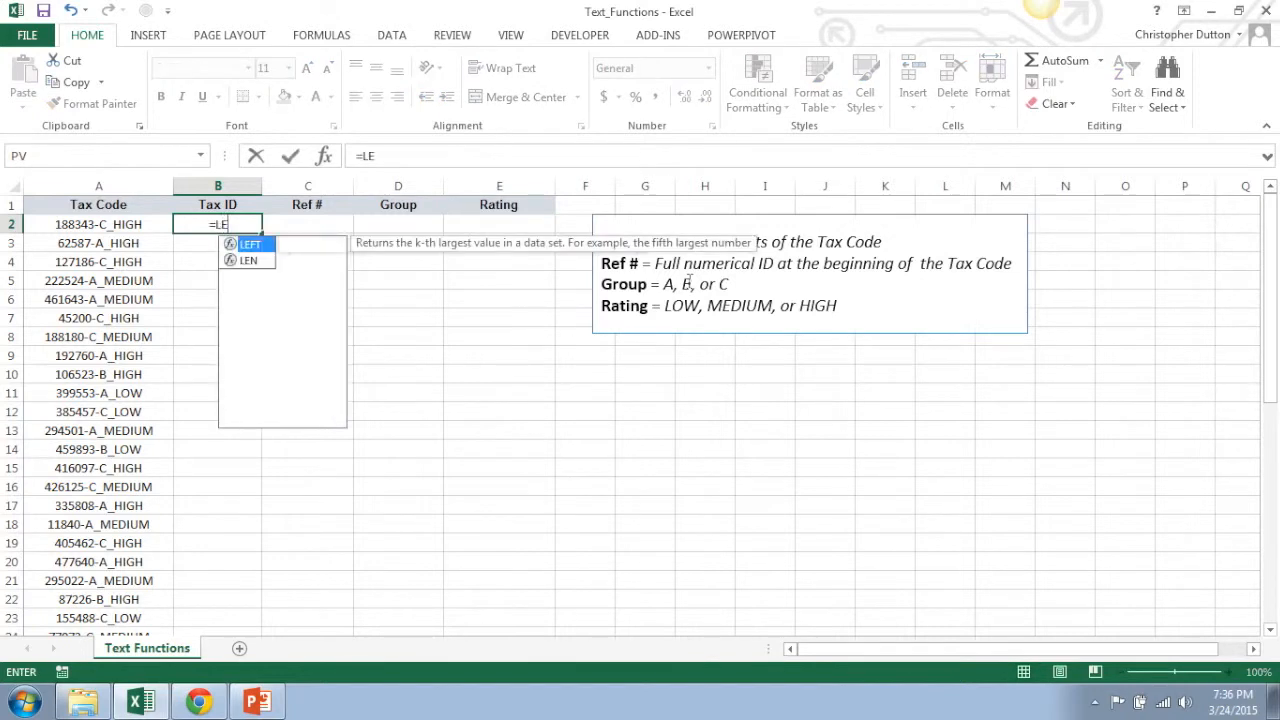
{"action": "type", "text": "FT("}
{"action": "key", "text": "Left"}
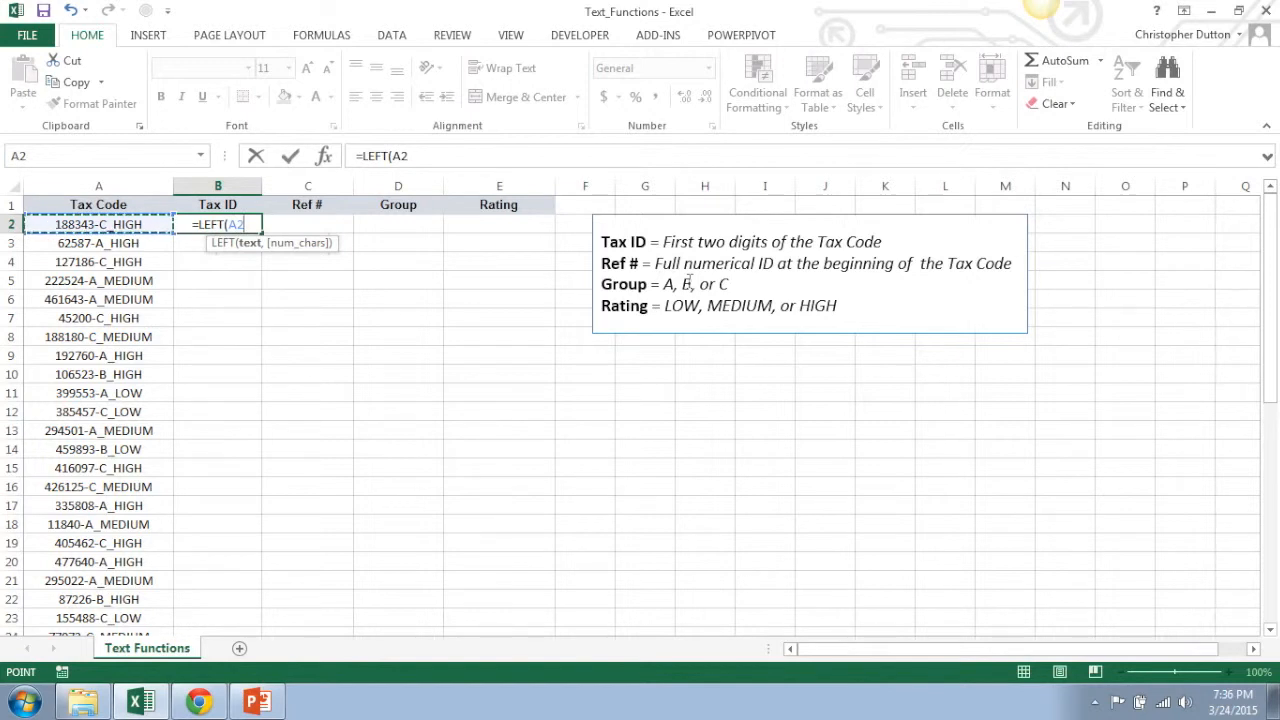
{"action": "type", "text": ",2)"}
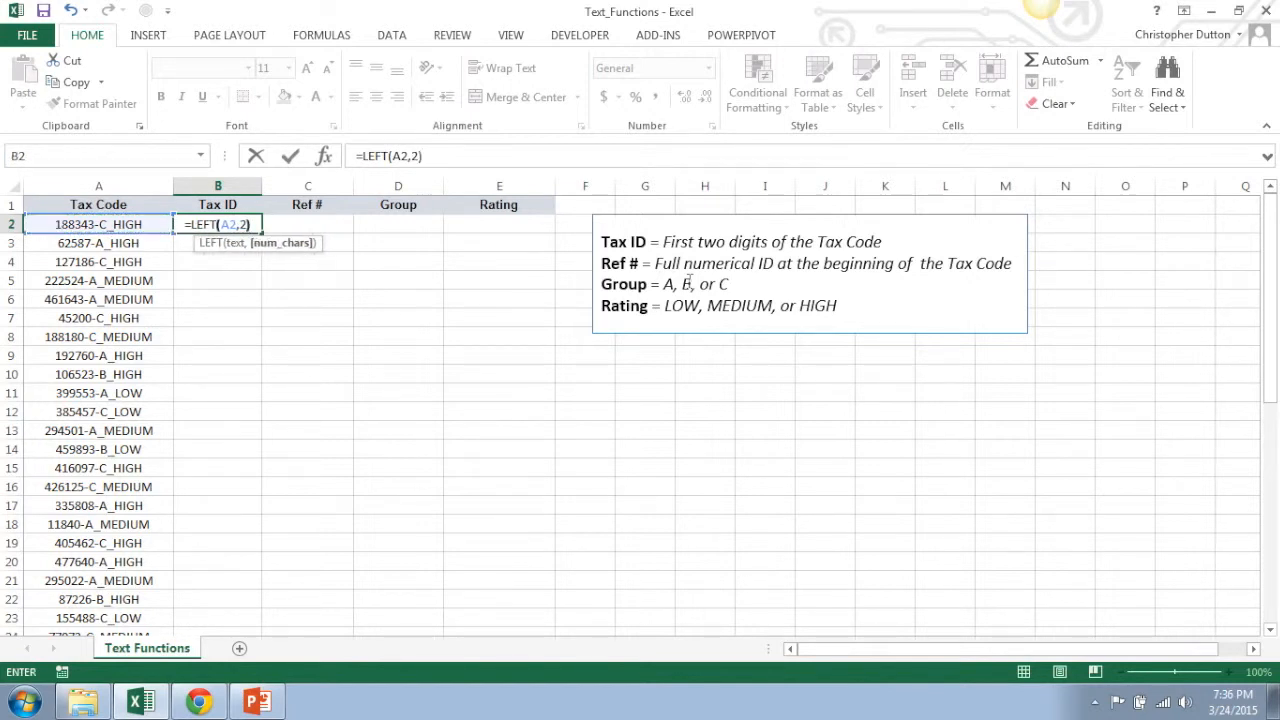
{"action": "key", "text": "Return"}
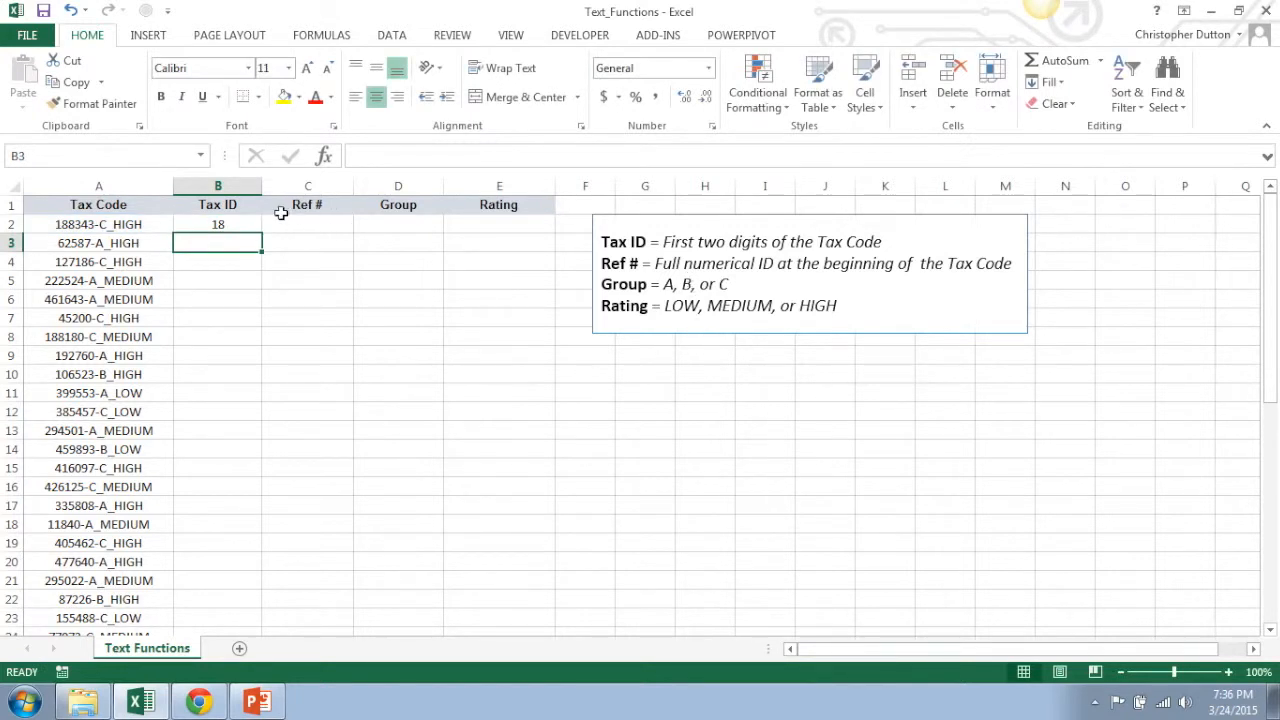
{"action": "left_click", "coordinate": [249, 222]}
{"action": "double_click", "coordinate": [260, 232]}
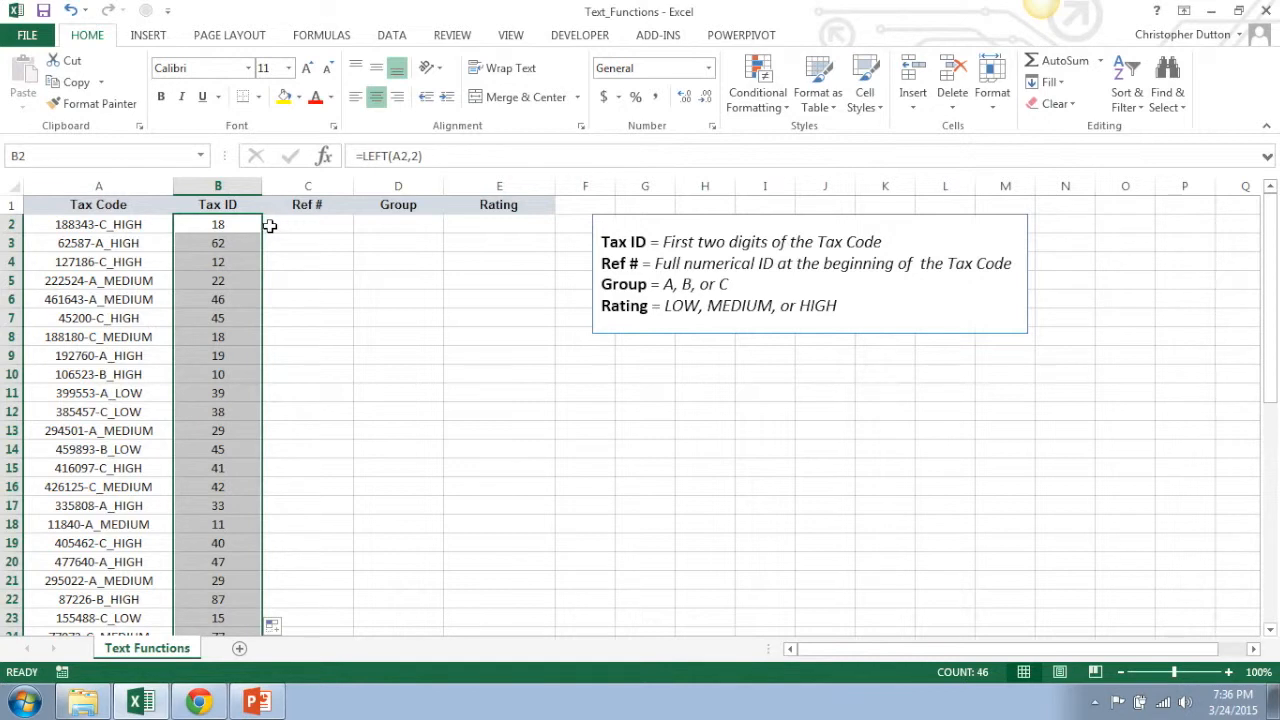
- Compare the lengths of the first tax codes in A2 and A3, ending on the first Ref # cell, C2
{"action": "left_click", "coordinate": [289, 221]}
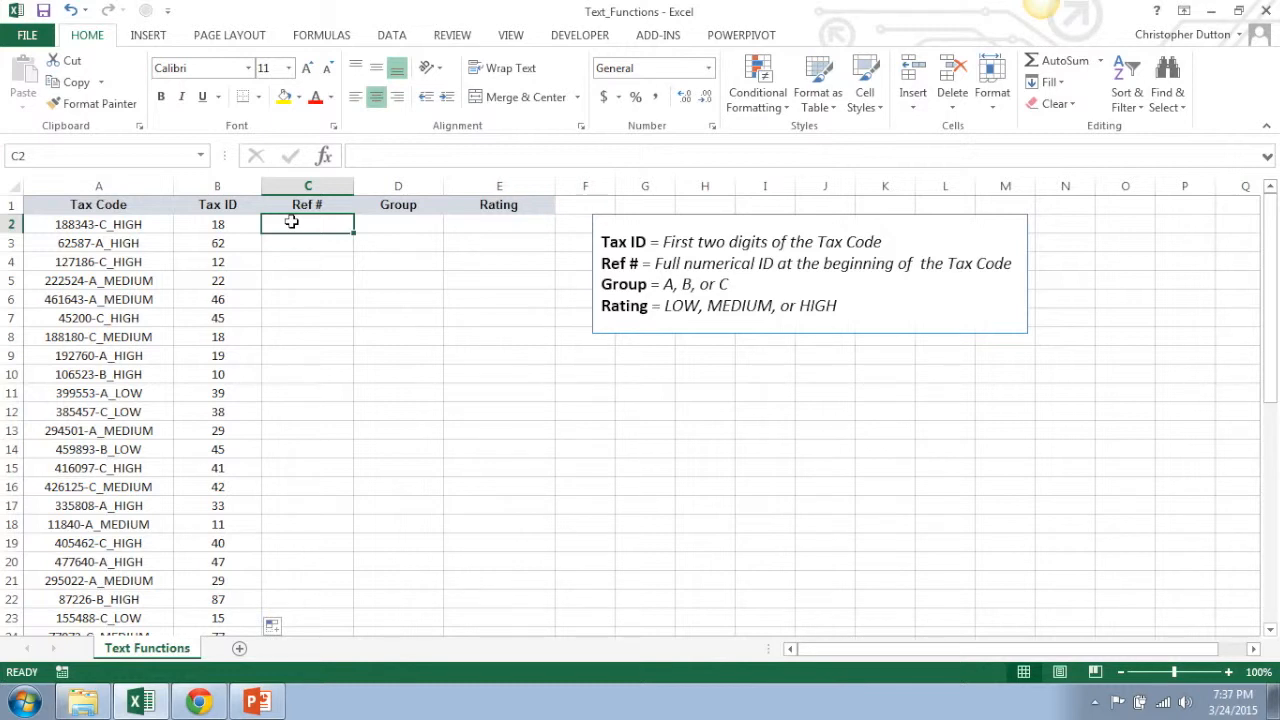
{"action": "key", "text": "Left"}
{"action": "key", "text": "Left"}
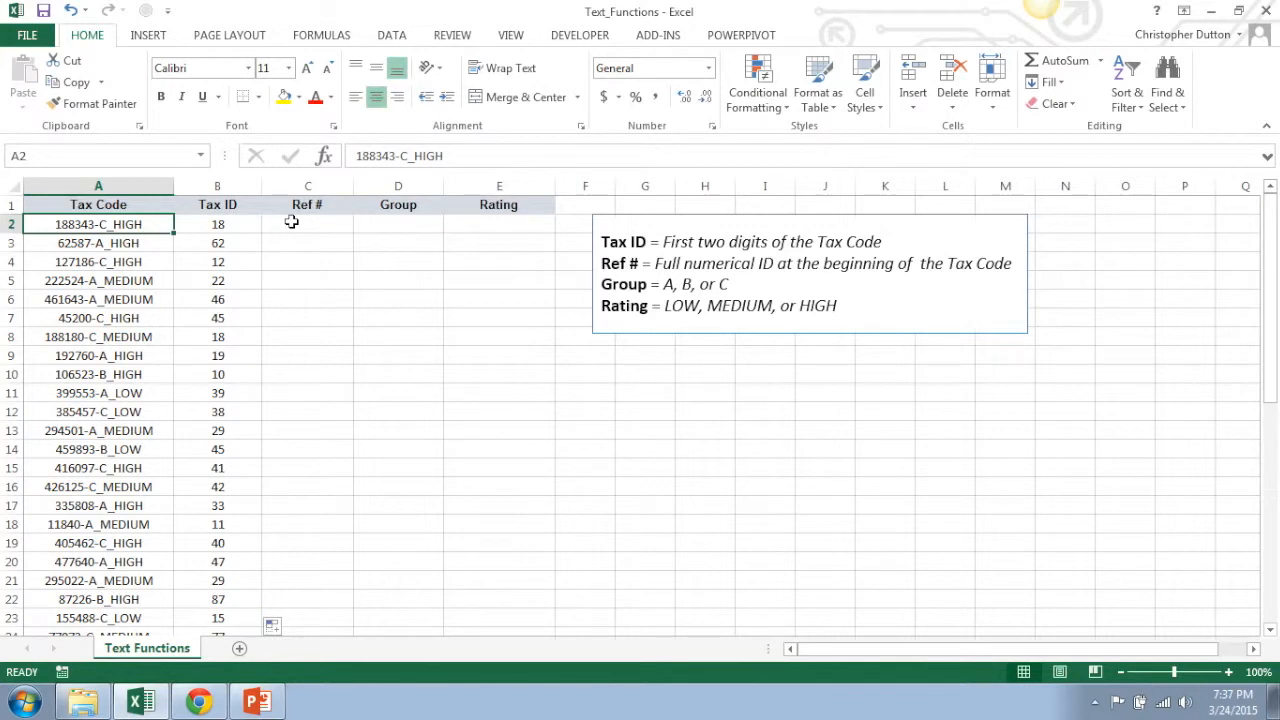
{"action": "key", "text": "Down"}
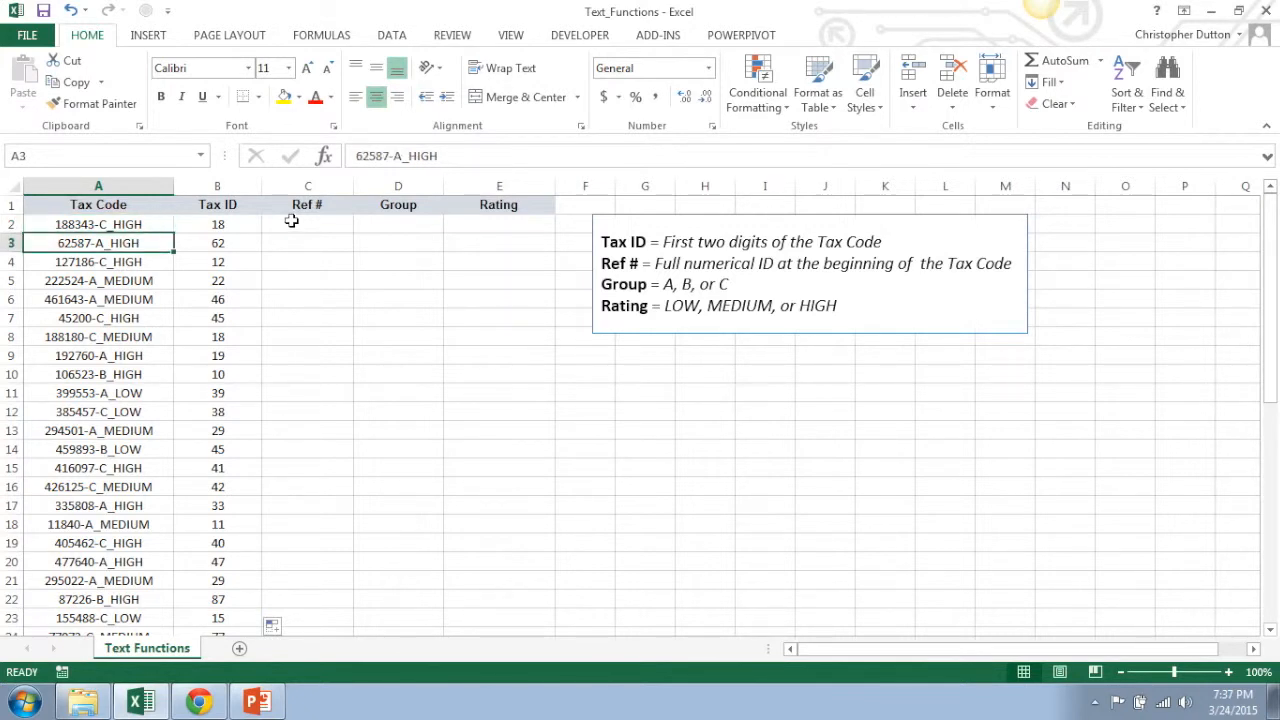
{"action": "key", "text": "Up"}
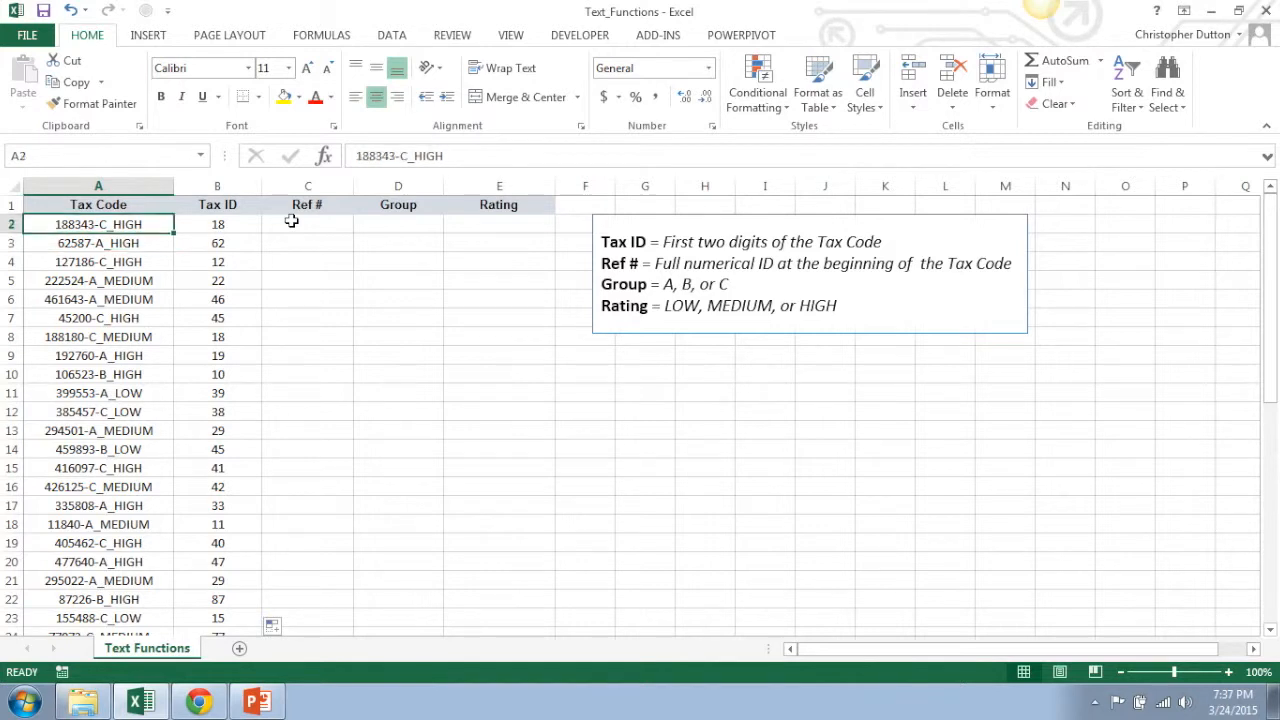
{"action": "key", "text": "Right"}
{"action": "key", "text": "Right"}
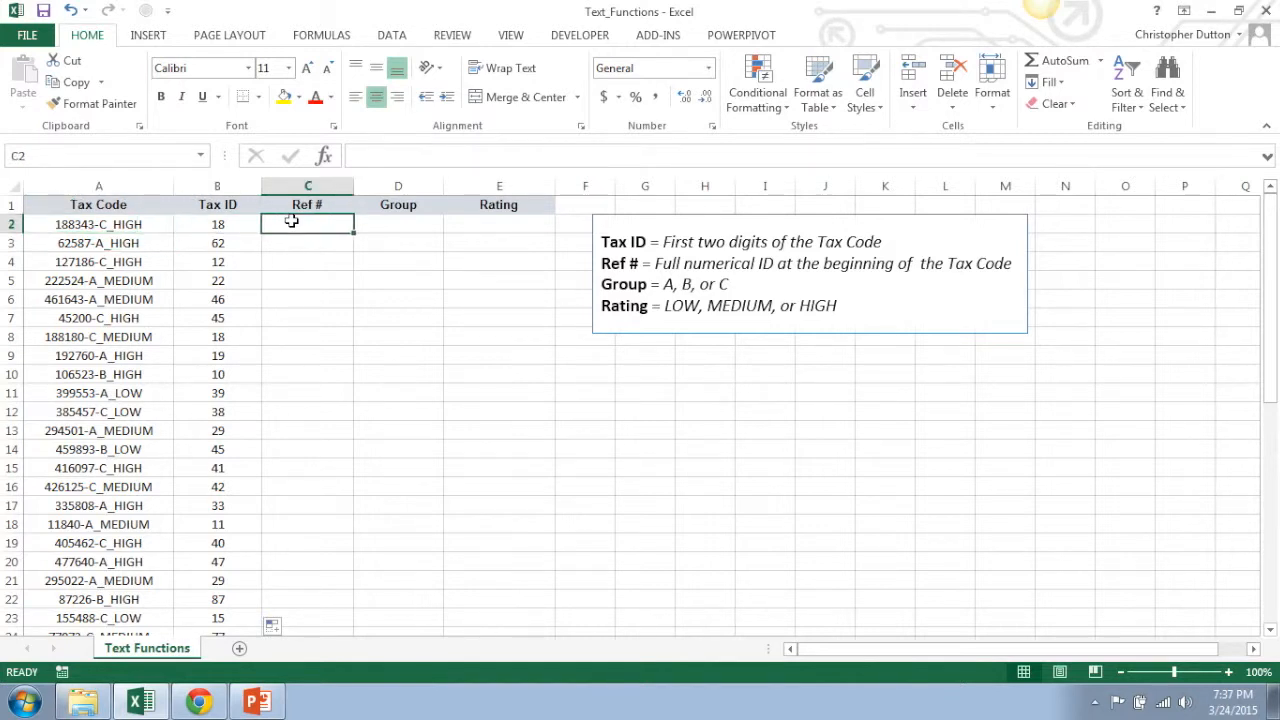
- Enter =LEFT(A2,SEARCH("-",A2)) in C2 to extract the tax code up to the dash
{"action": "type", "text": "="}
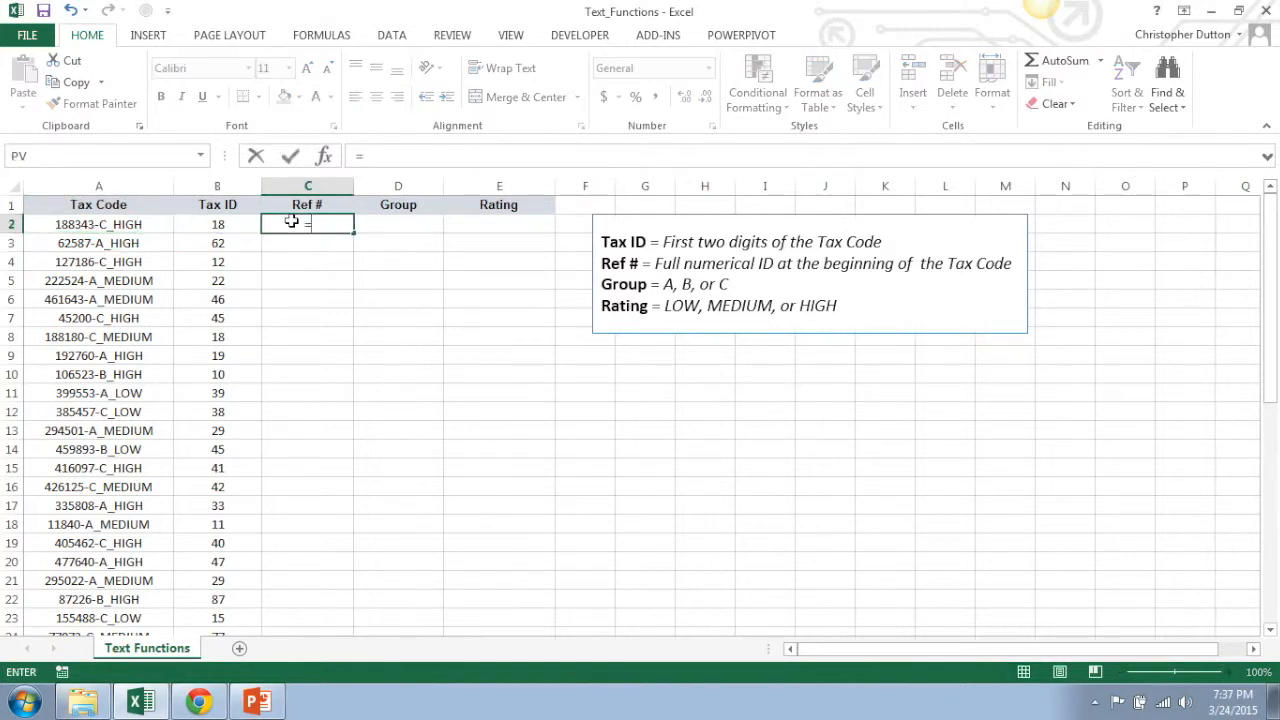
{"action": "type", "text": "LEFT("}
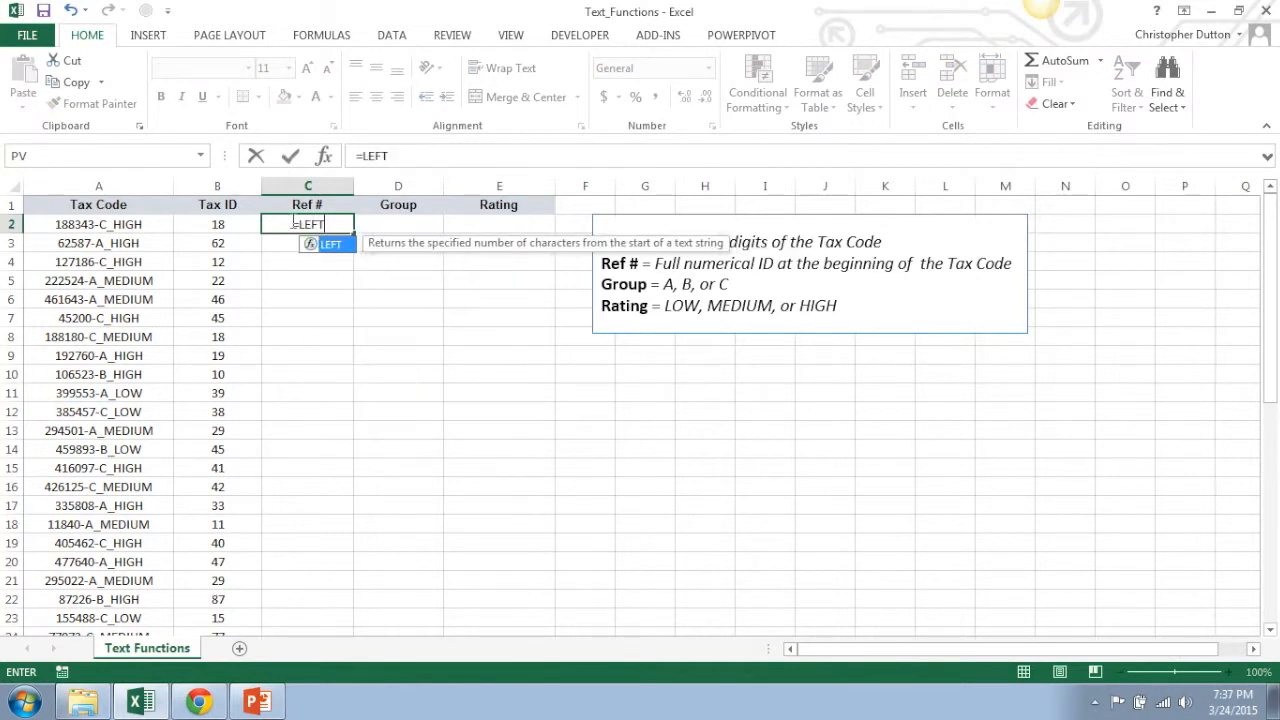
{"action": "key", "text": "Left"}
{"action": "key", "text": "Left"}
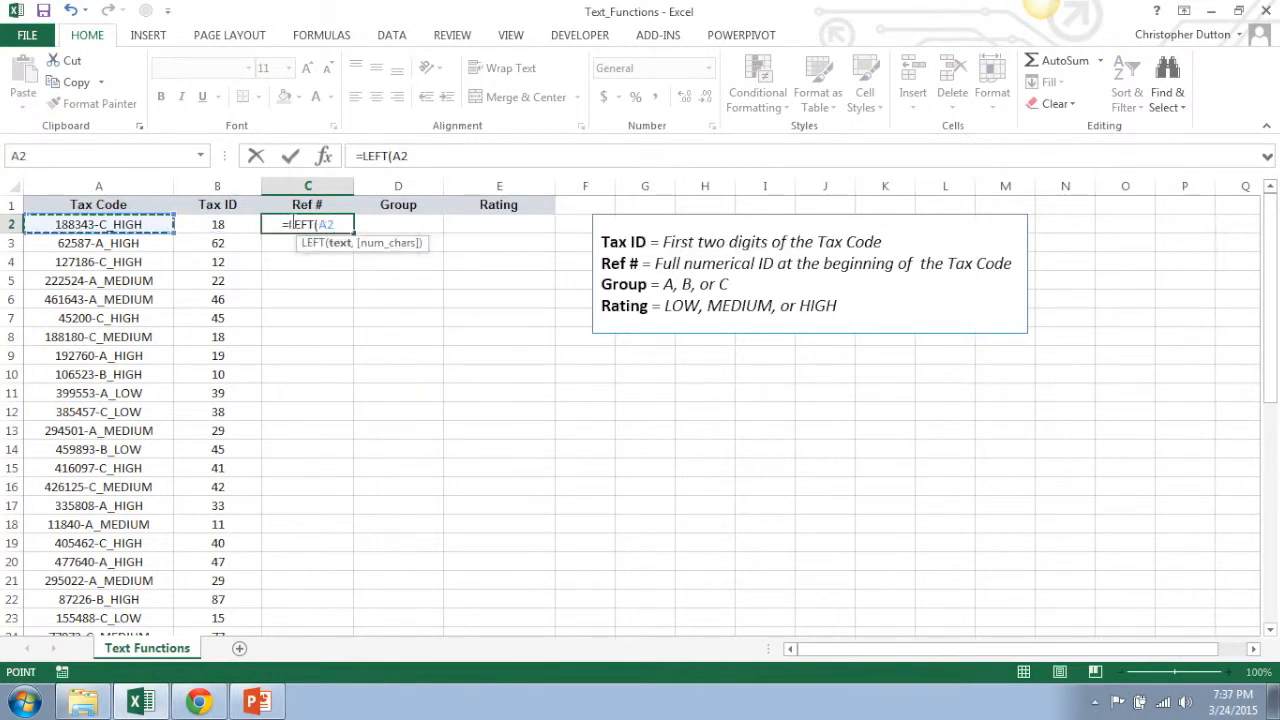
{"action": "type", "text": ","}
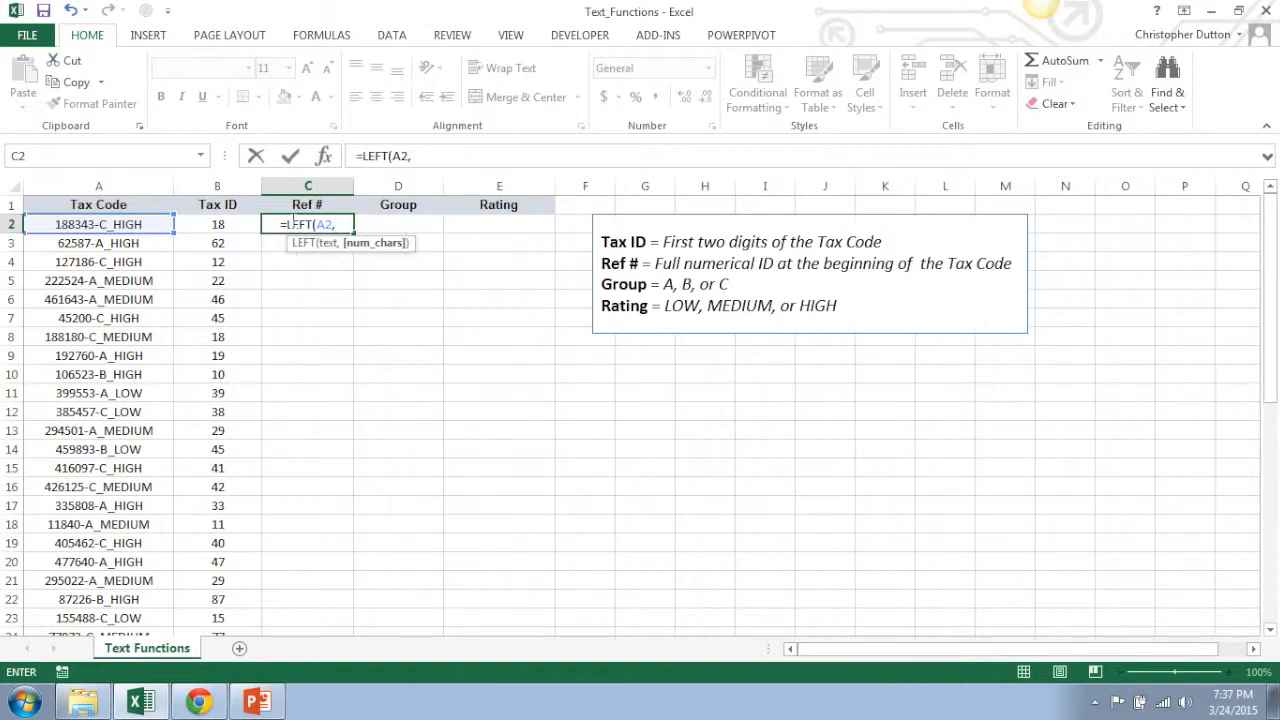
{"action": "type", "text": "SEARCH("}
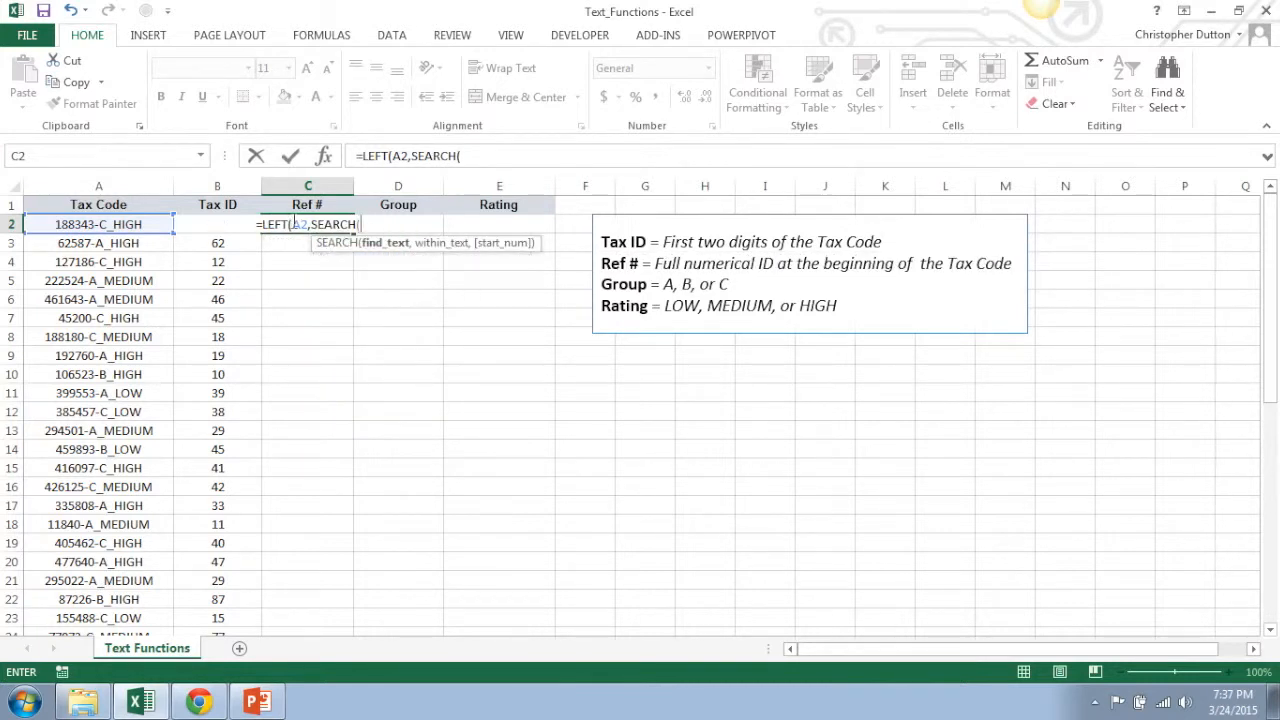
{"action": "type", "text": "\"-\","}
{"action": "key", "text": "Left"}
{"action": "key", "text": "Left"}
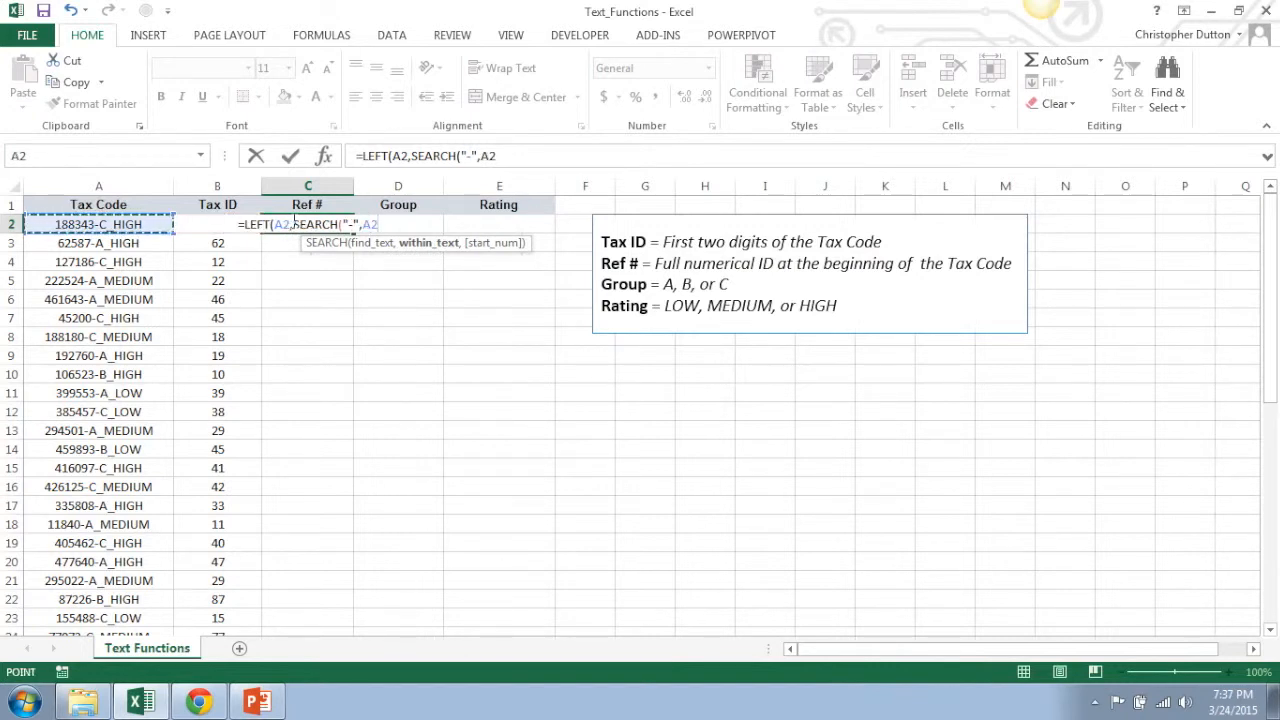
{"action": "type", "text": ")"}
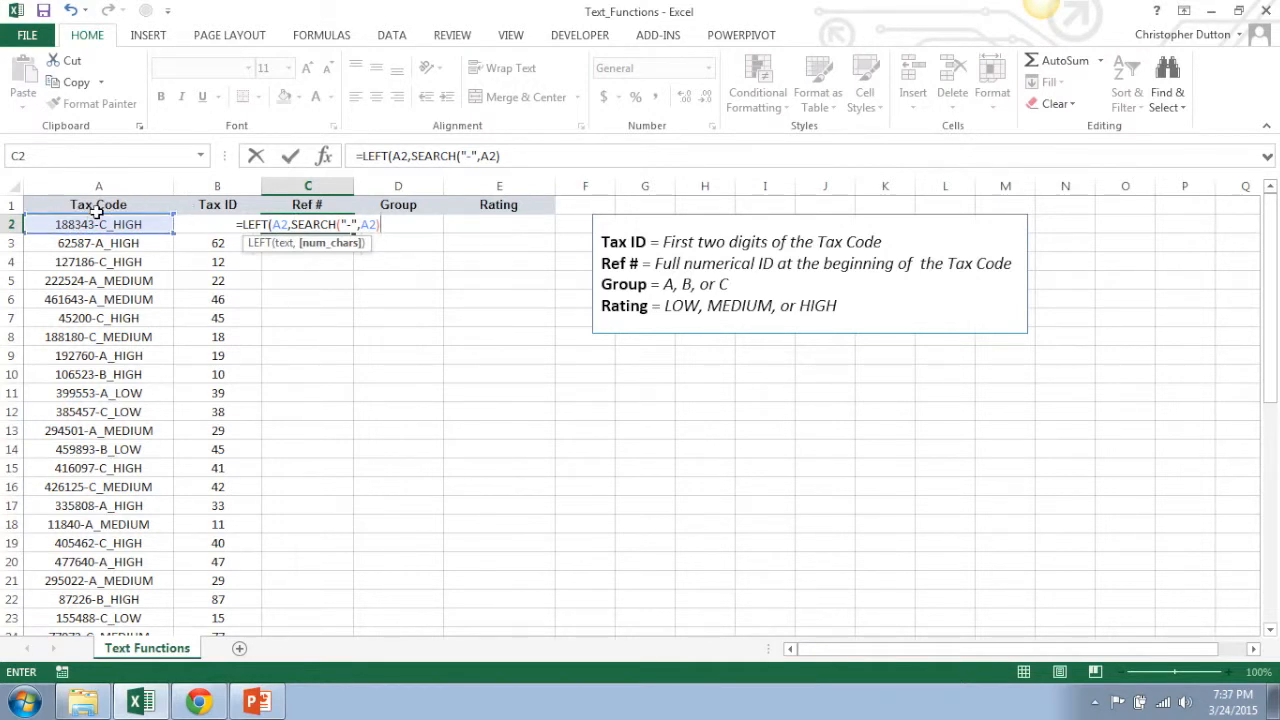
{"action": "type", "text": ")"}
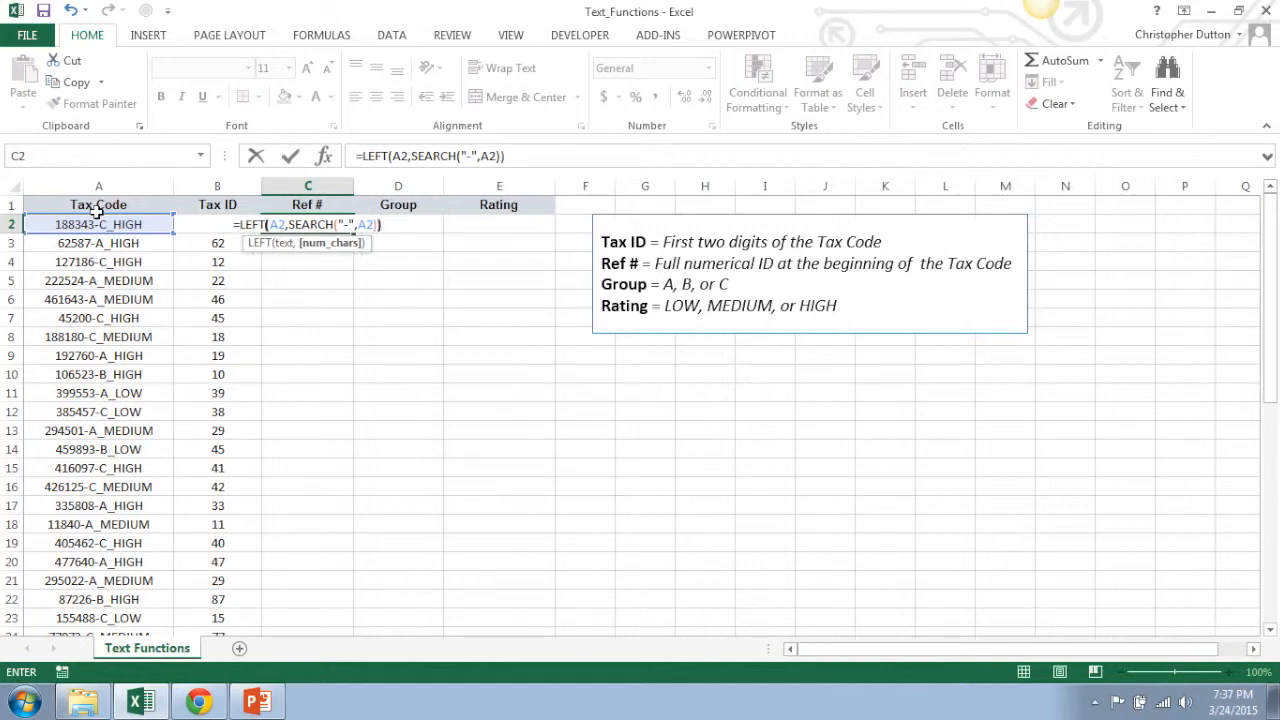
{"action": "key", "text": "Return"}
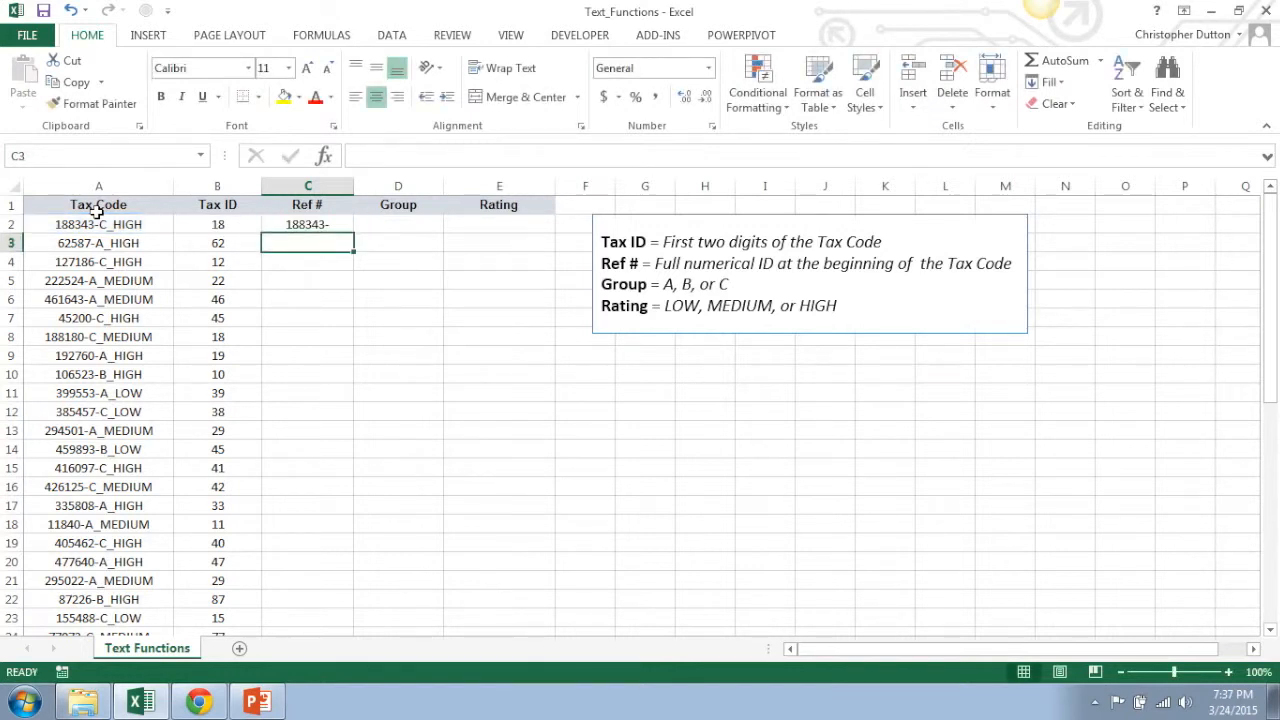
- Subtract 1 from the SEARCH result in C2, making the formula =LEFT(A2,SEARCH("-",A2)-1)
{"action": "left_click", "coordinate": [341, 225]}
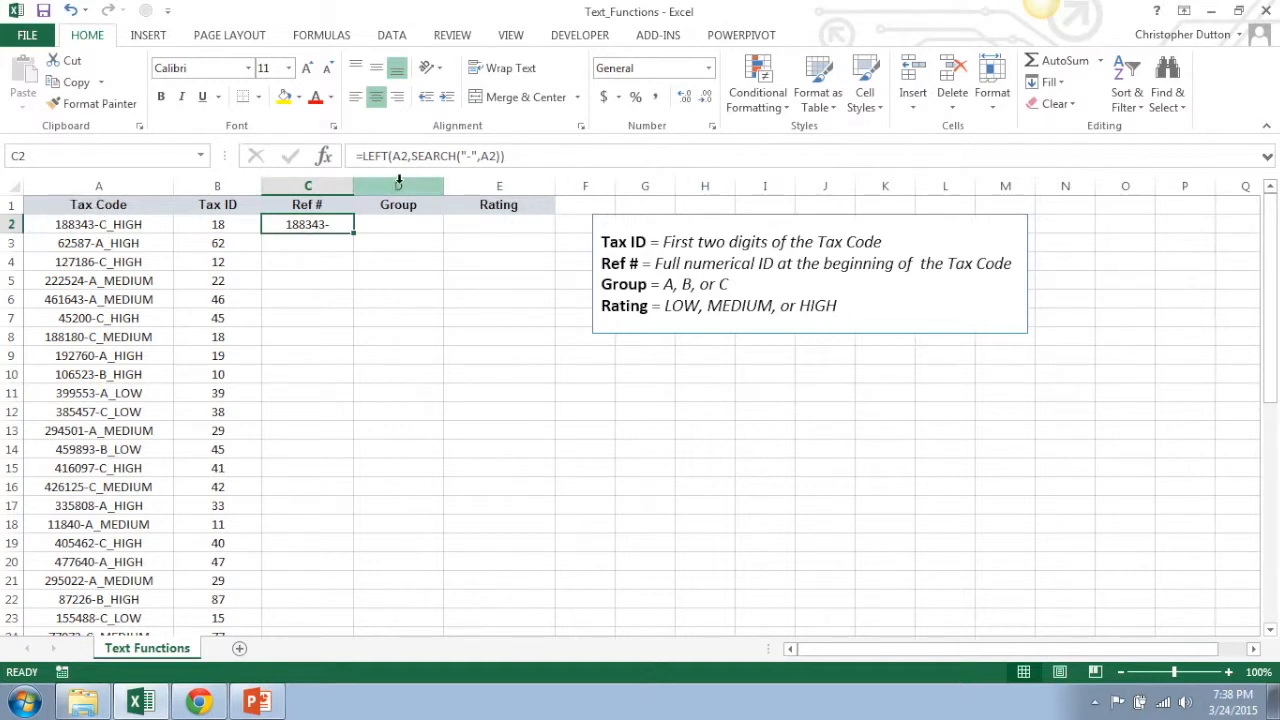
{"action": "left_click", "coordinate": [504, 156]}
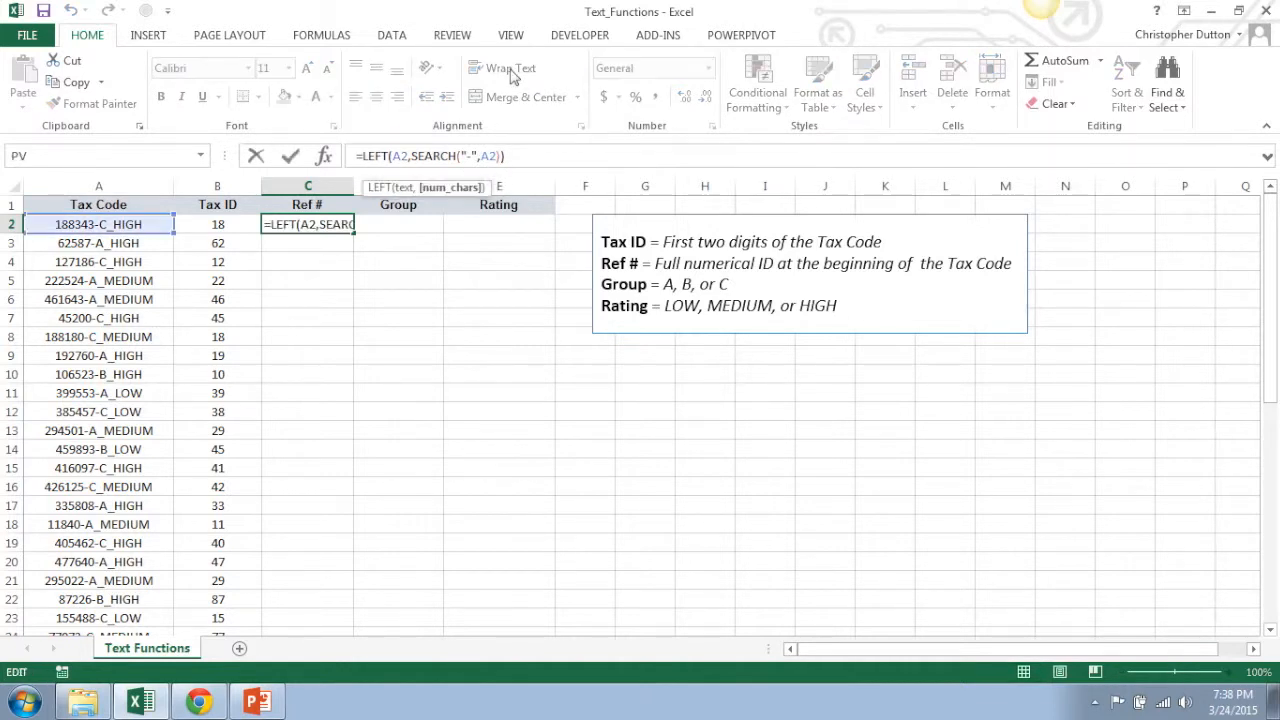
{"action": "type", "text": "-1"}
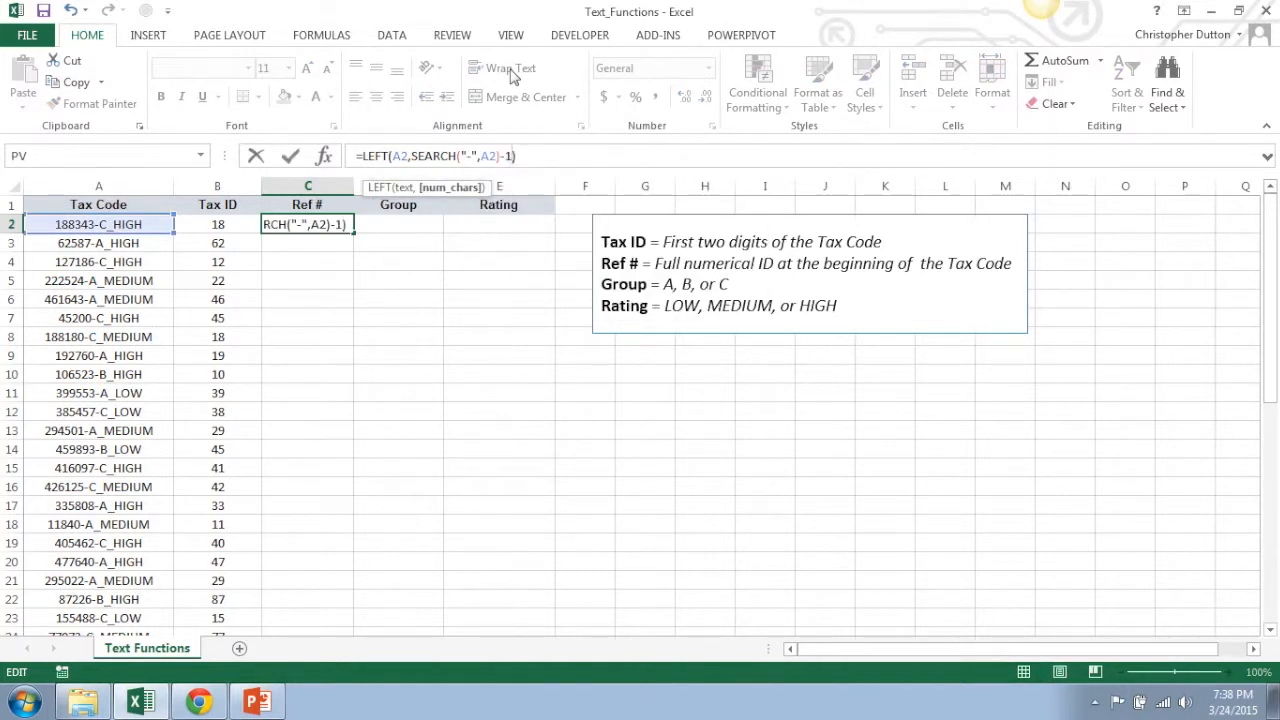
{"action": "key", "text": "Return"}
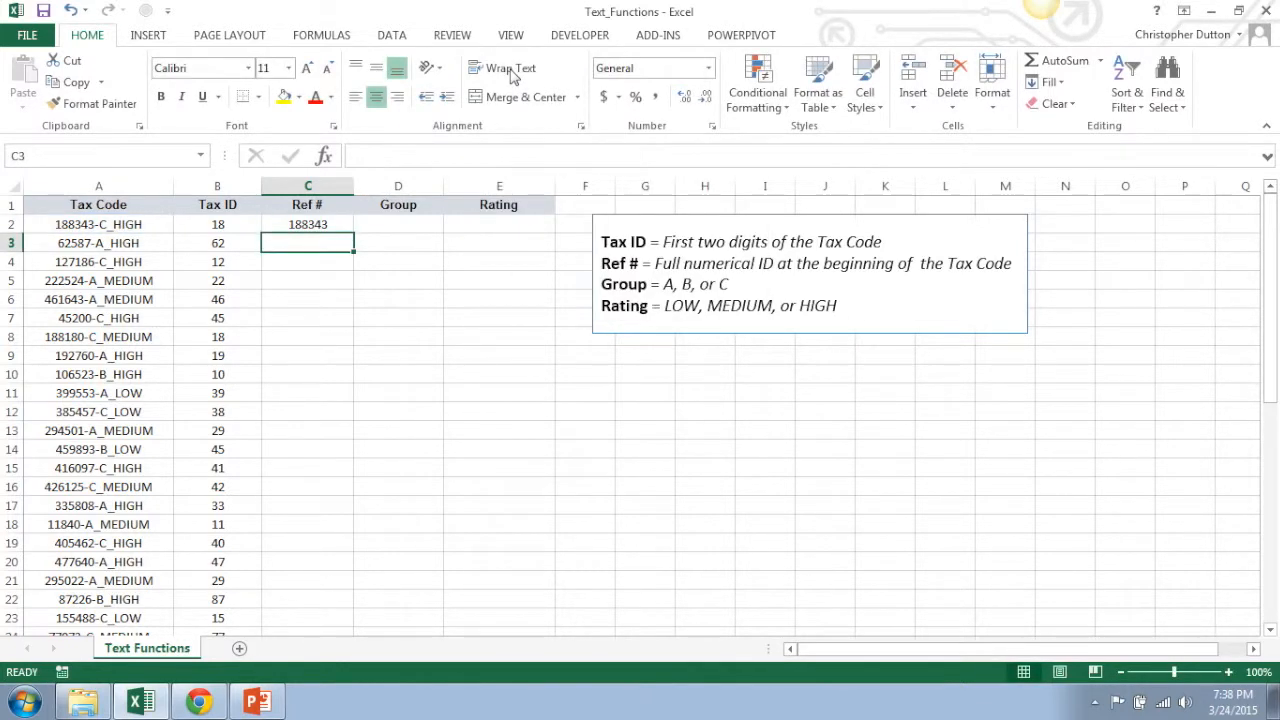
- Fill the formula in C2 down the Ref # column
{"action": "left_click", "coordinate": [340, 223]}
{"action": "left_click_drag", "start_coordinate": [351, 231], "coordinate": [351, 231]}
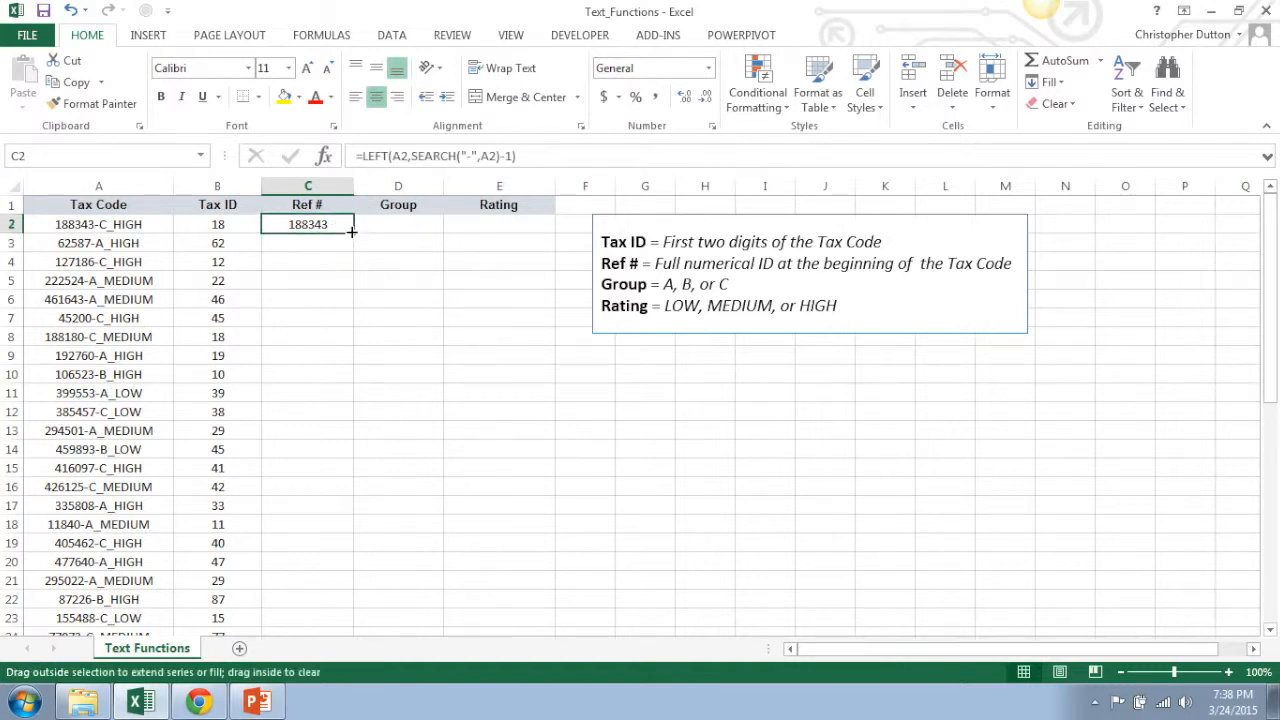
{"action": "double_click", "coordinate": [351, 231]}
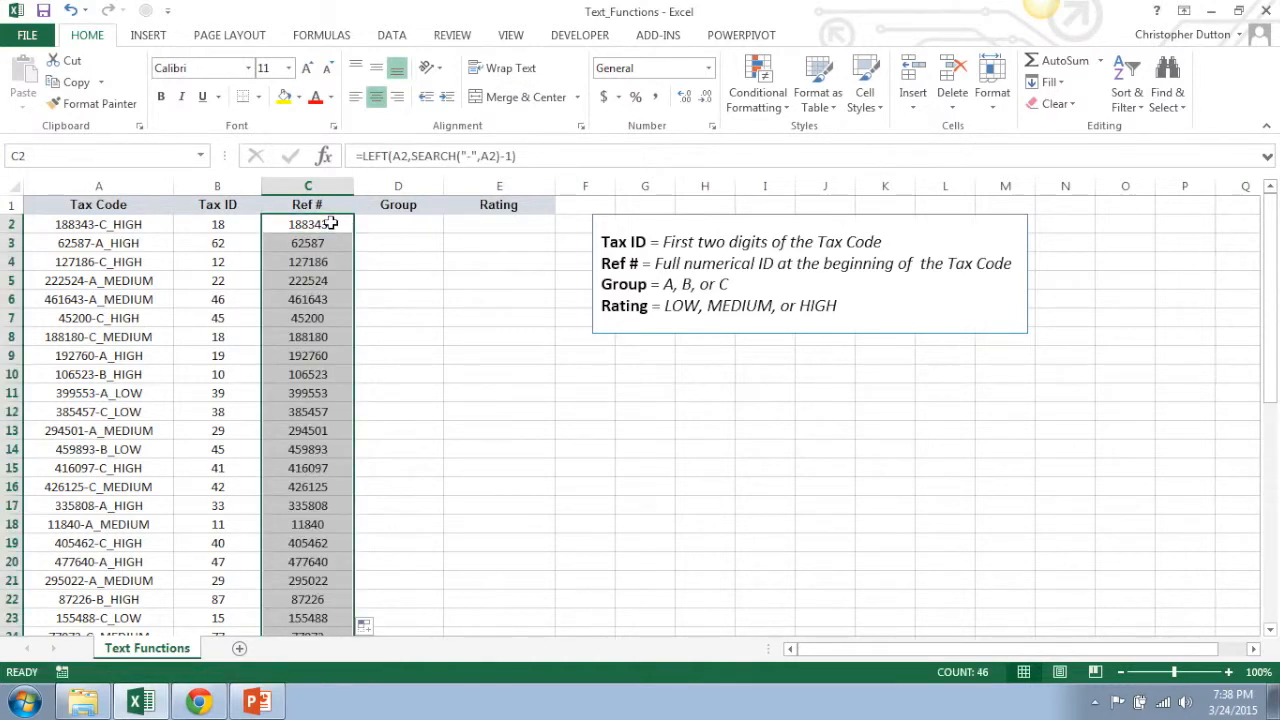
- Start a MID formula in the first Group cell, D2, with A2 as its text argument
{"action": "left_click", "coordinate": [330, 222]}
{"action": "key", "text": "Right"}
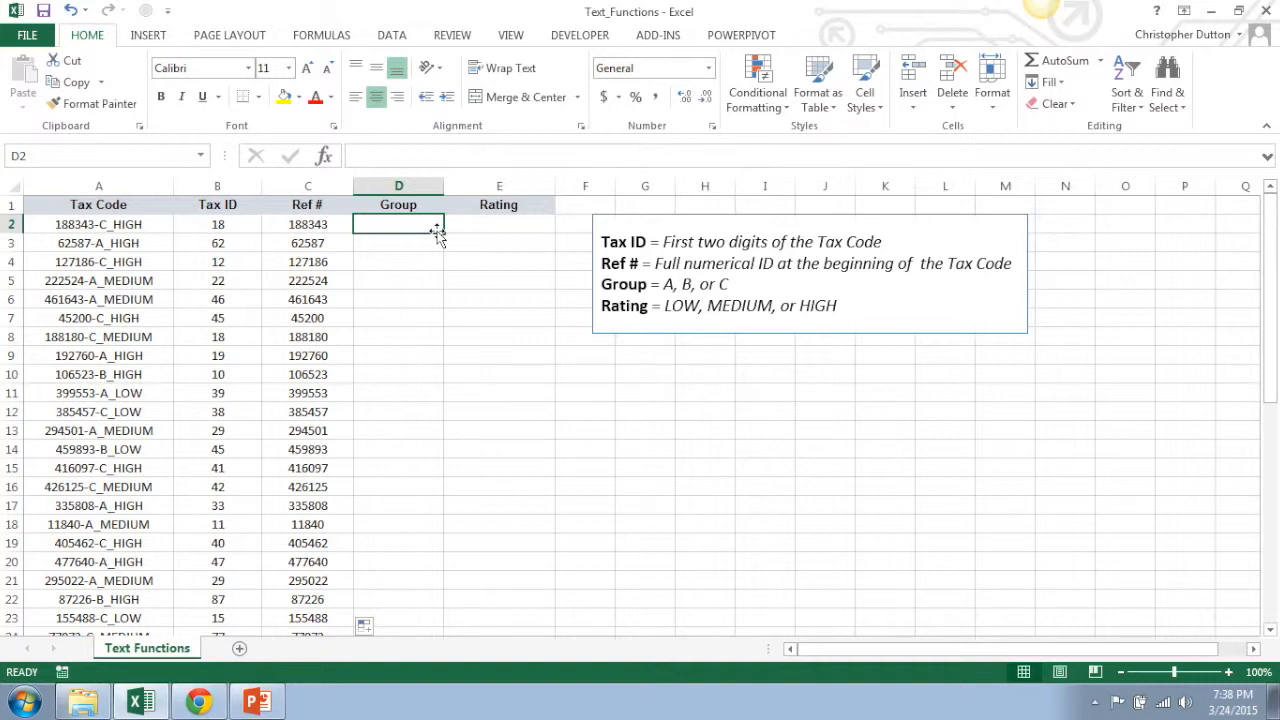
{"action": "type", "text": "="}
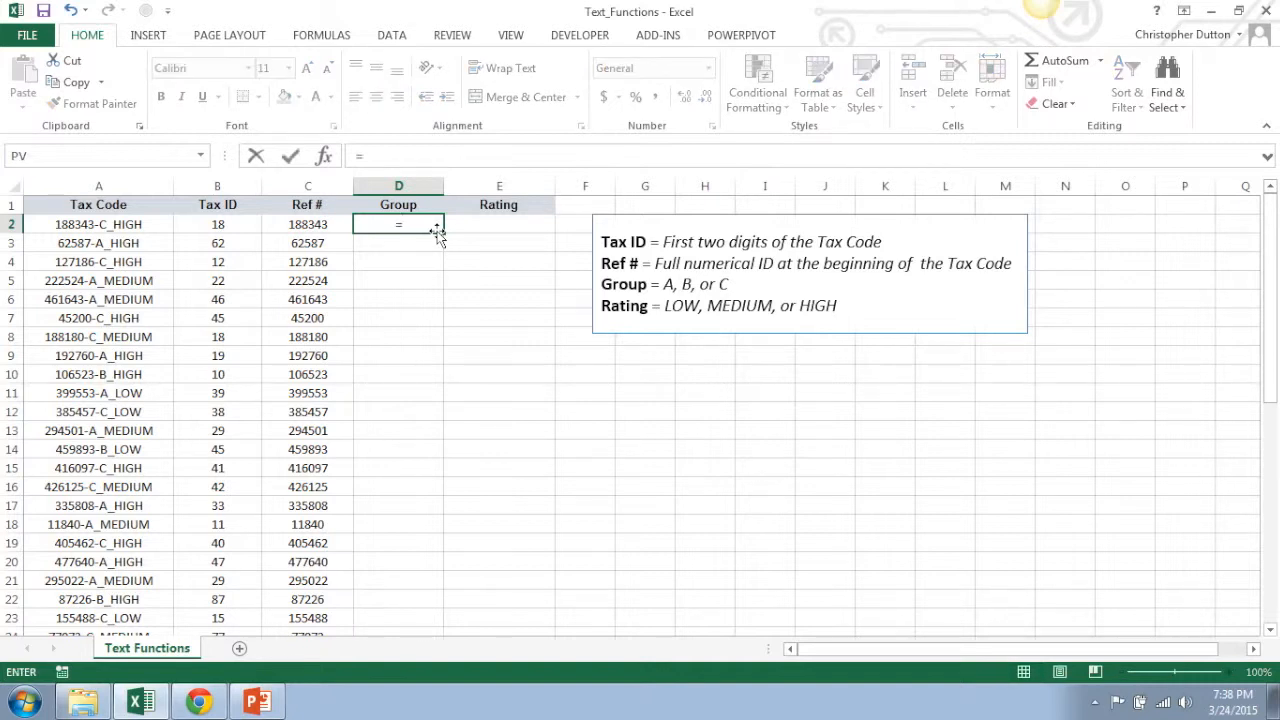
{"action": "type", "text": "MID"}
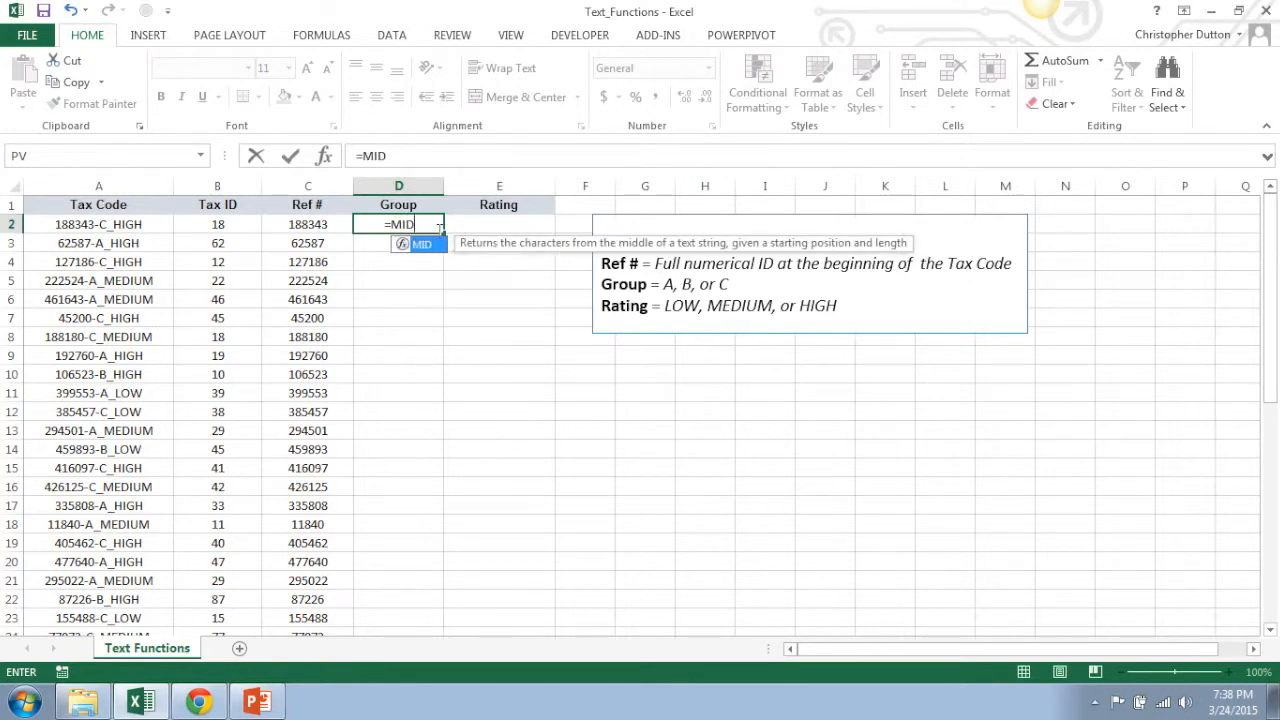
{"action": "type", "text": "("}
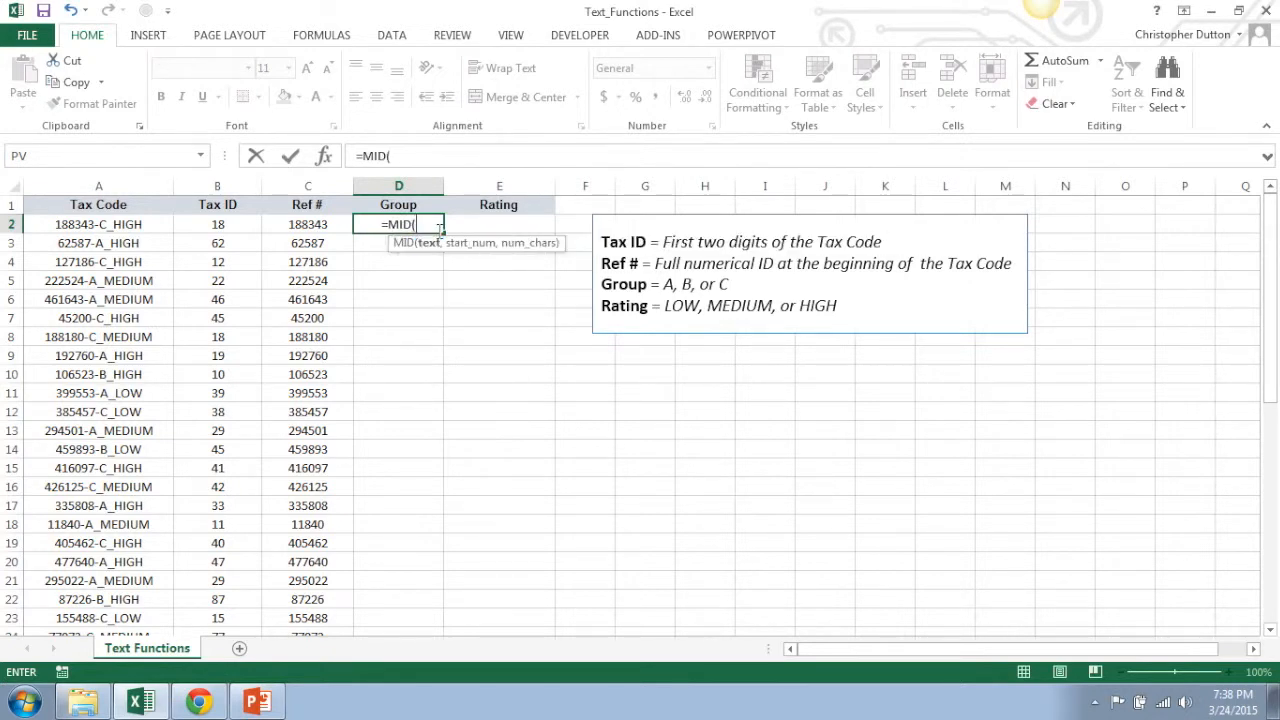
{"action": "key", "text": "Left"}
{"action": "key", "text": "Left"}
{"action": "key", "text": "Left"}
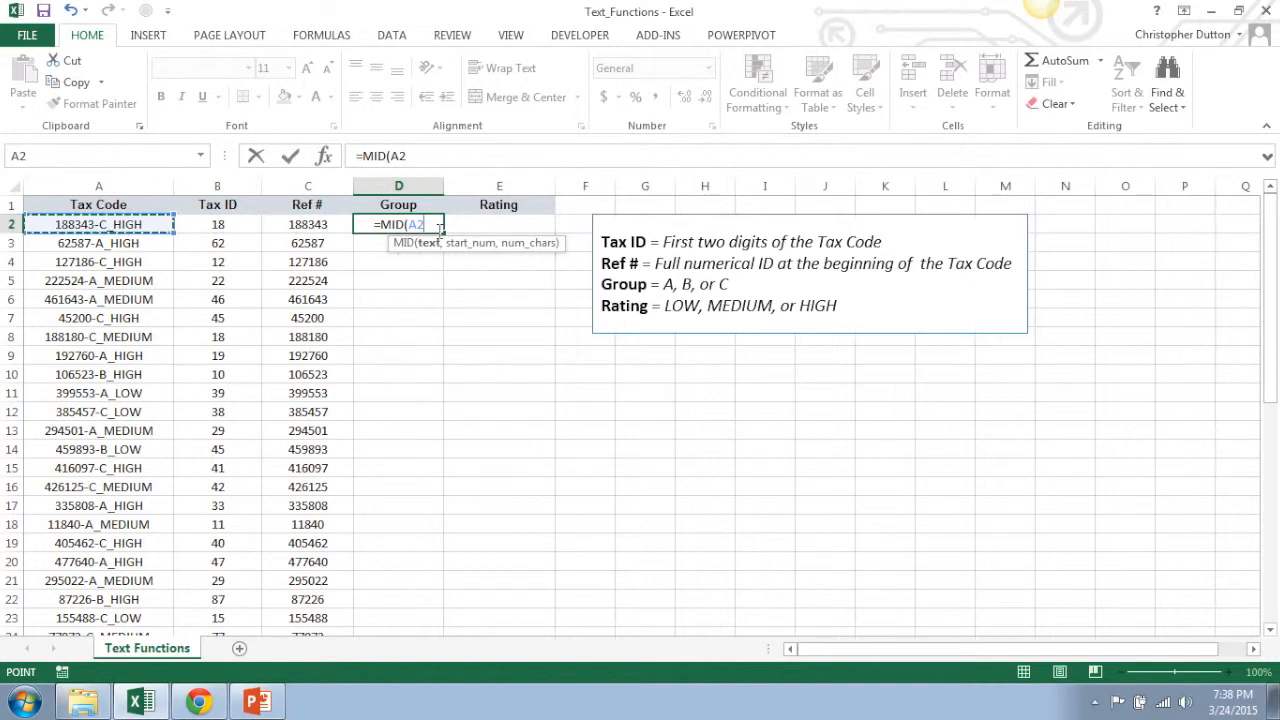
{"action": "type", "text": ","}
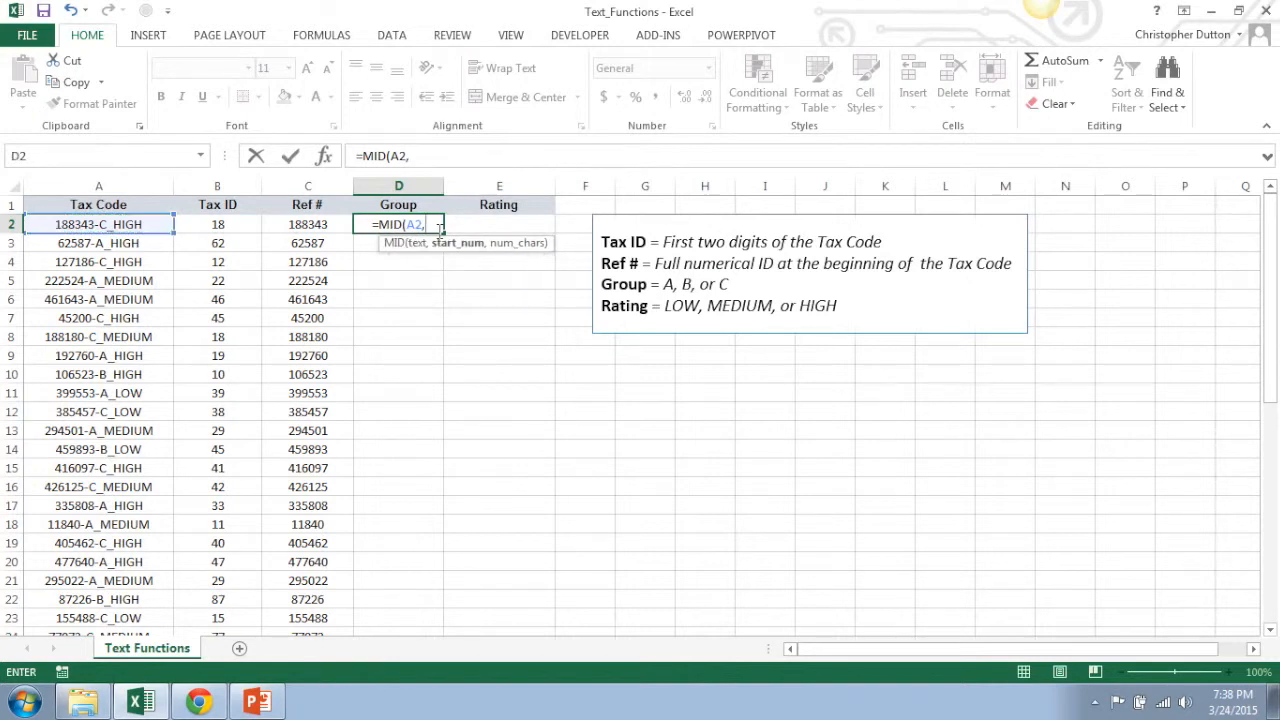
- Nest SEARCH("-",A2) as the start position argument of the MID formula in D2
{"action": "type", "text": "SEARCH"}
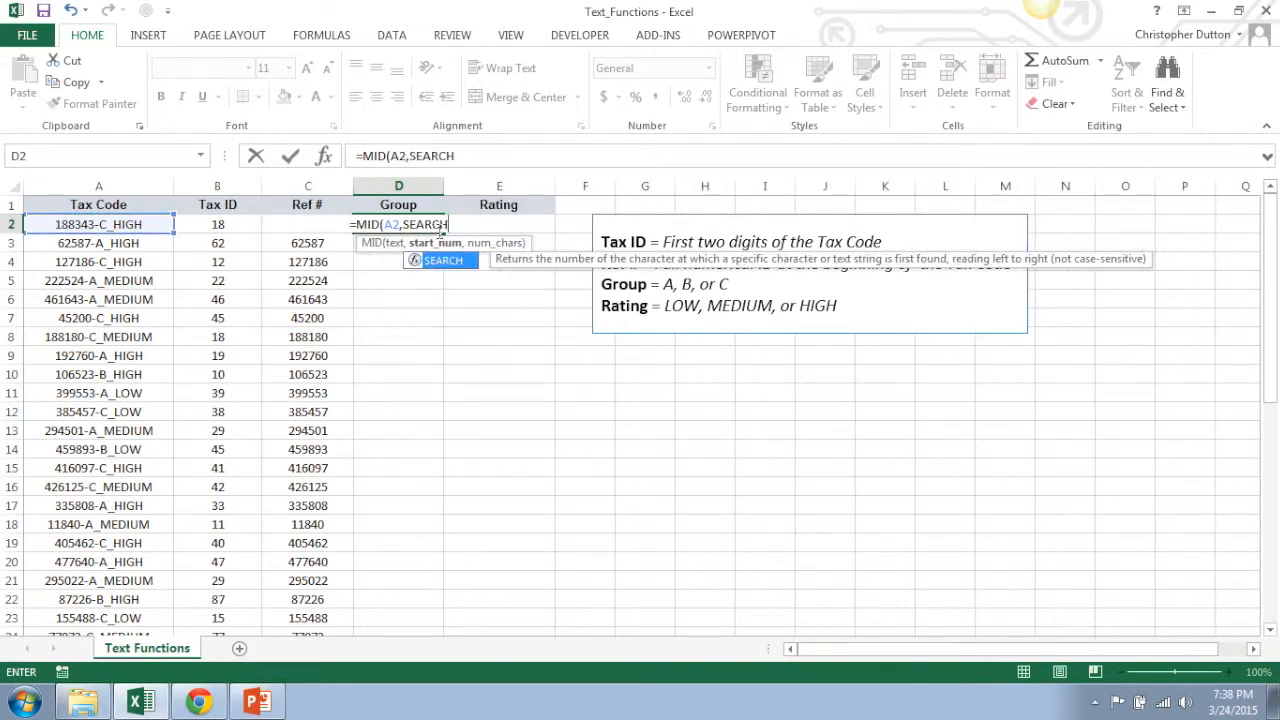
{"action": "type", "text": "("}
{"action": "type", "text": "\"-"}
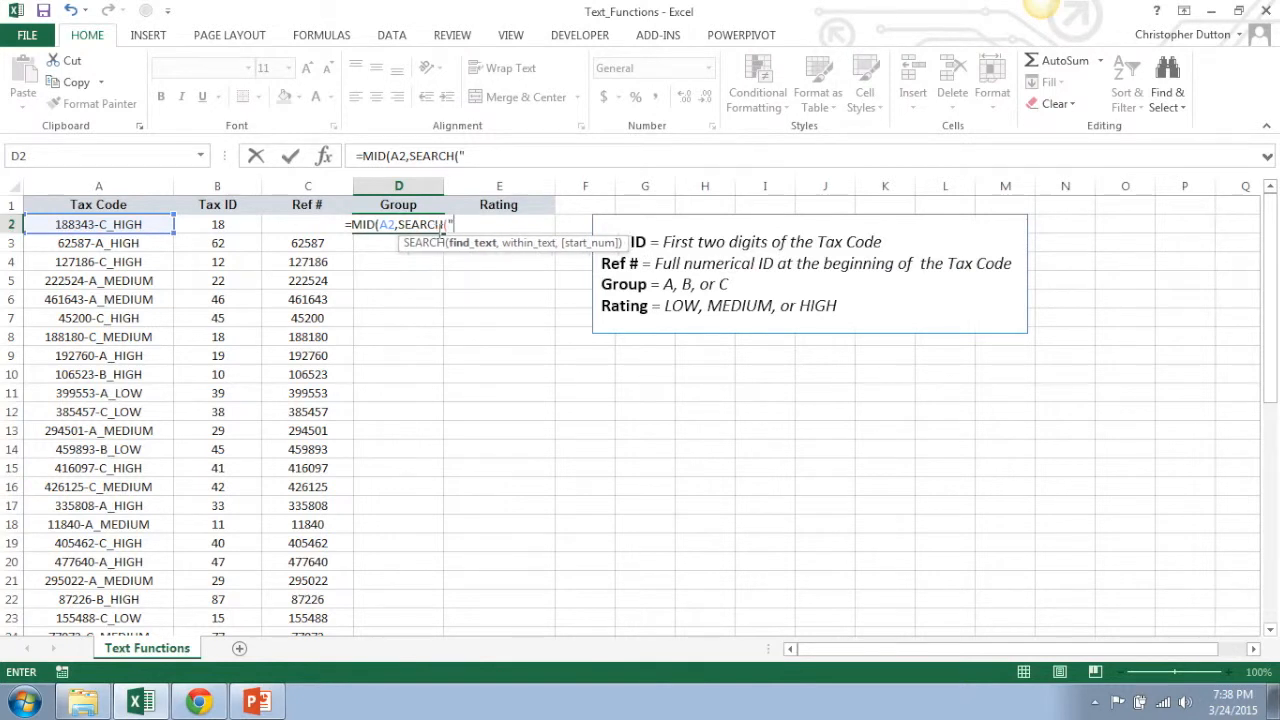
{"action": "type", "text": "\","}
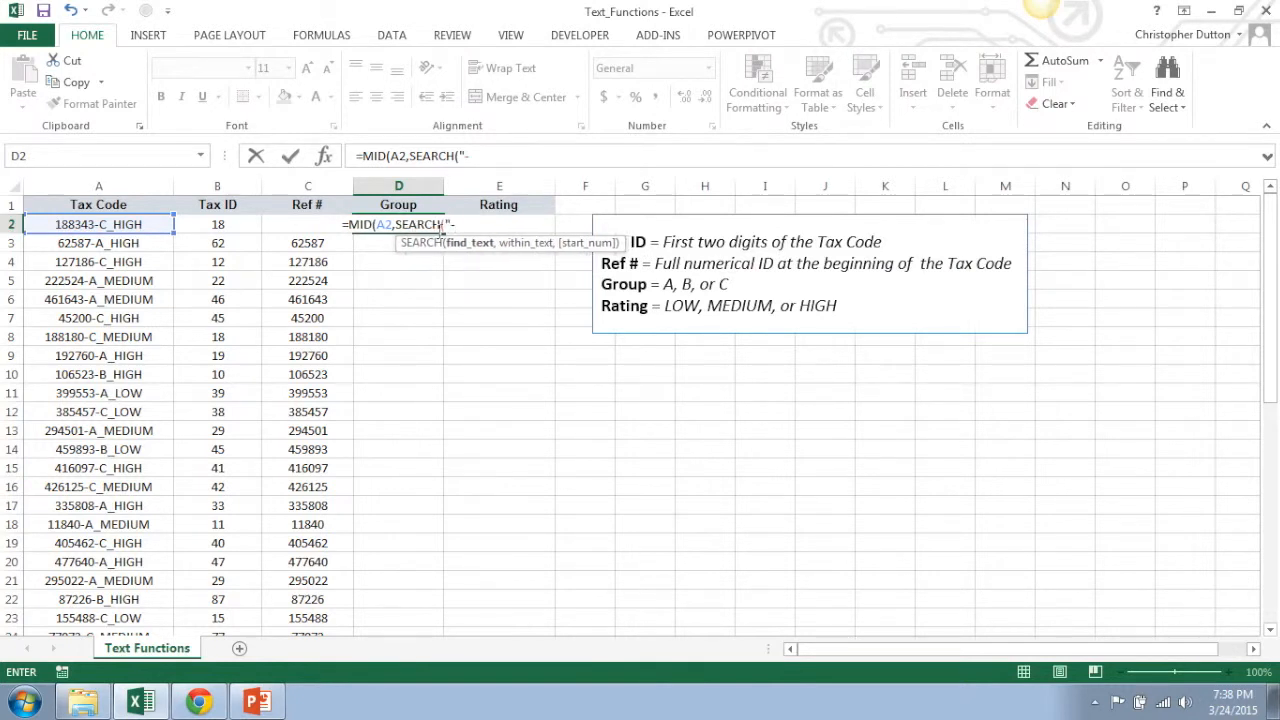
{"action": "key", "text": "Left"}
{"action": "key", "text": "Left"}
{"action": "key", "text": "Left"}
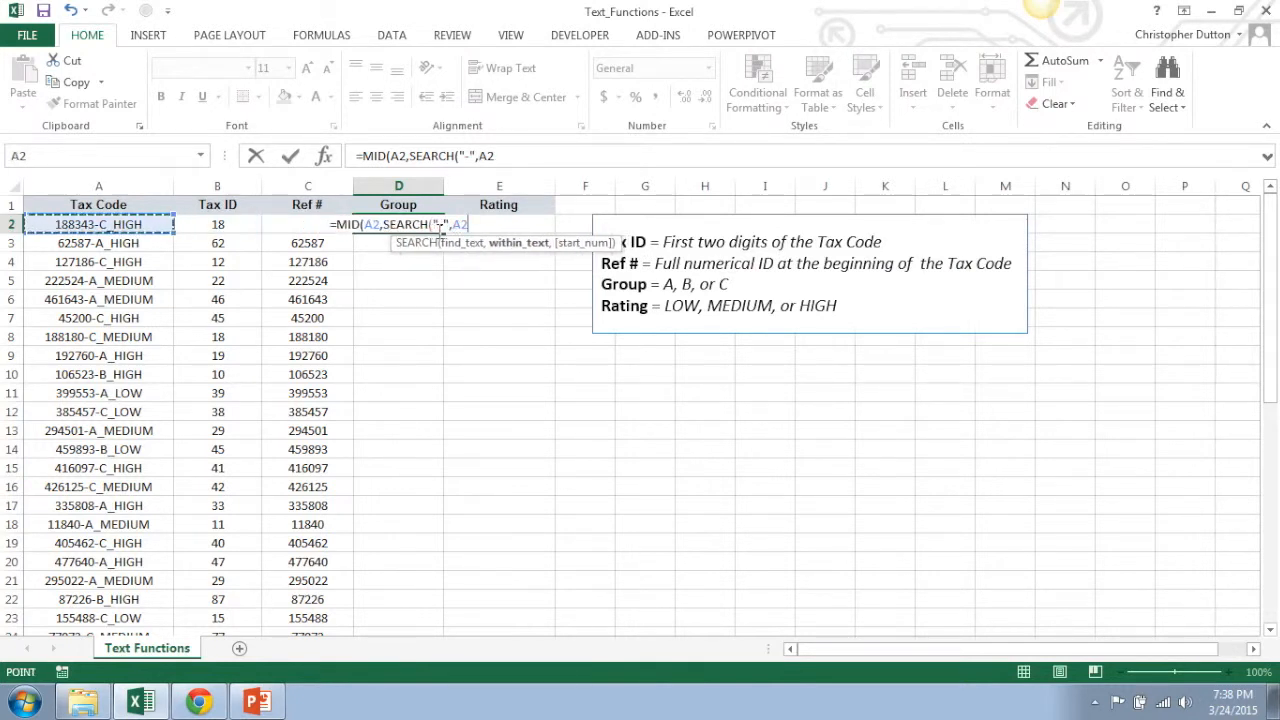
{"action": "type", "text": ")"}
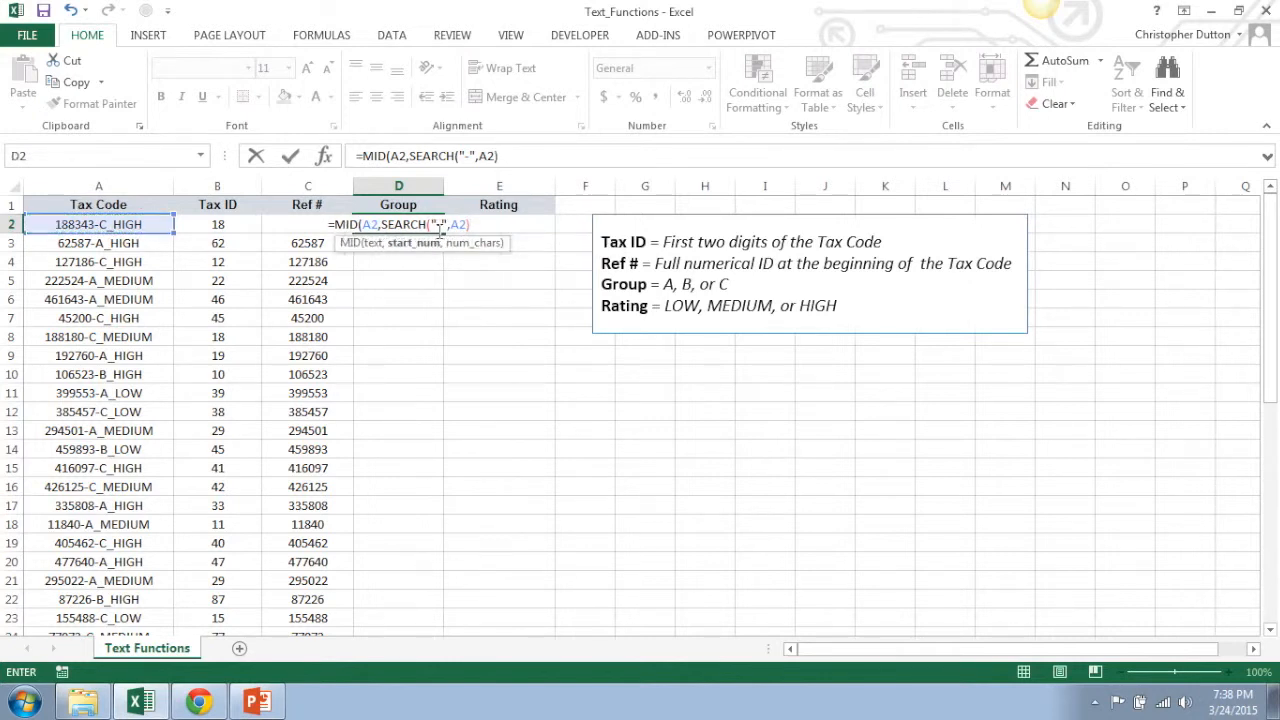
- Add 1 to the SEARCH result and extract 1 character, completing D2 as =MID(A2,SEARCH("-",A2)+1,1)
{"action": "type", "text": "+1,"}
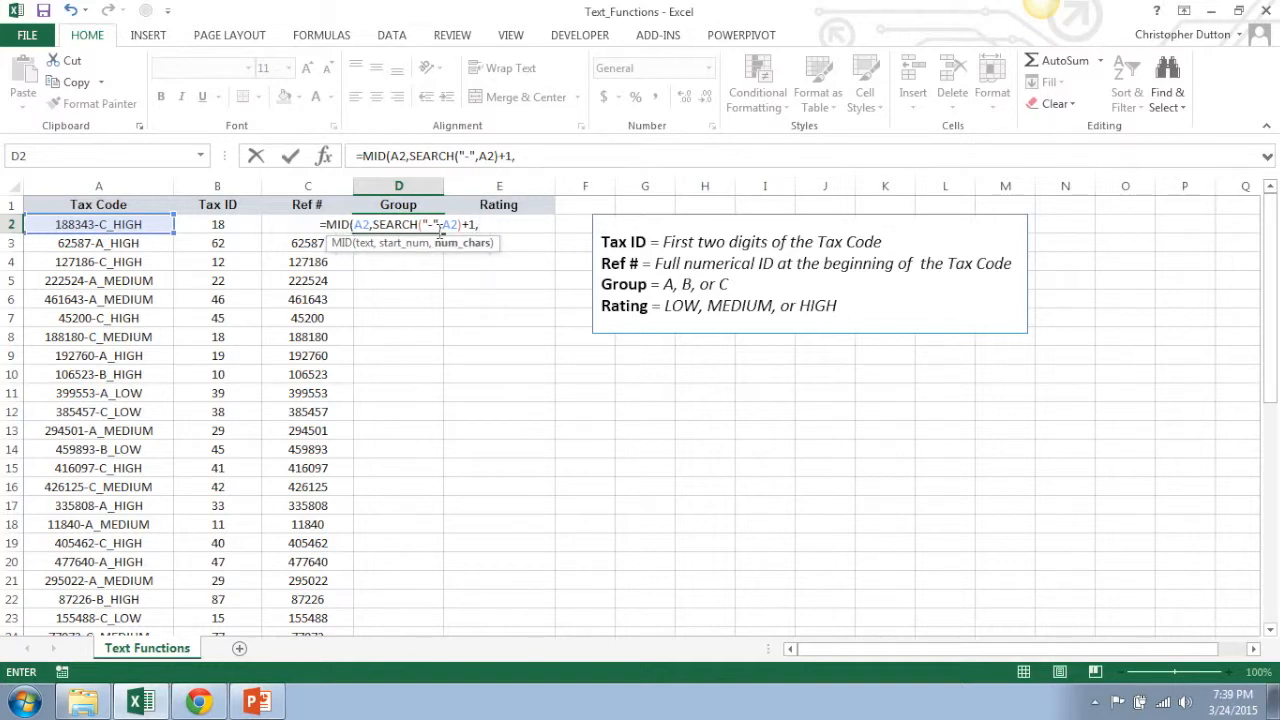
{"action": "type", "text": "1"}
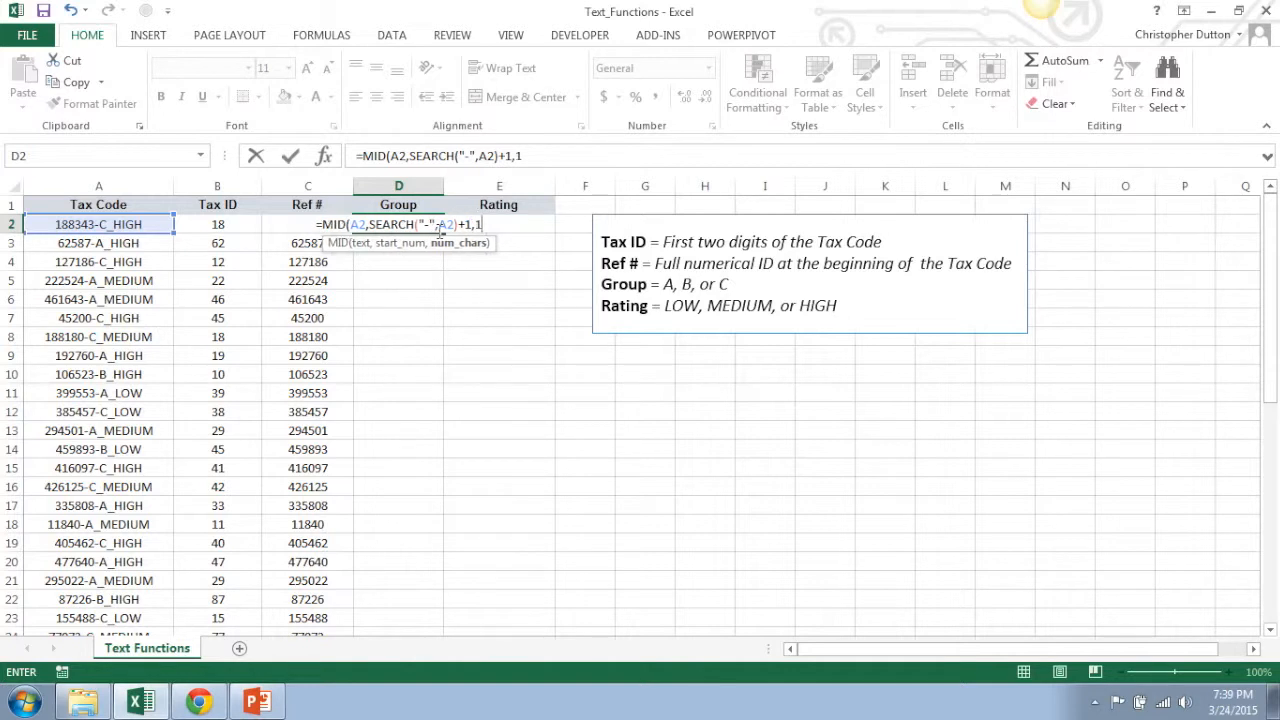
{"action": "type", "text": ")"}
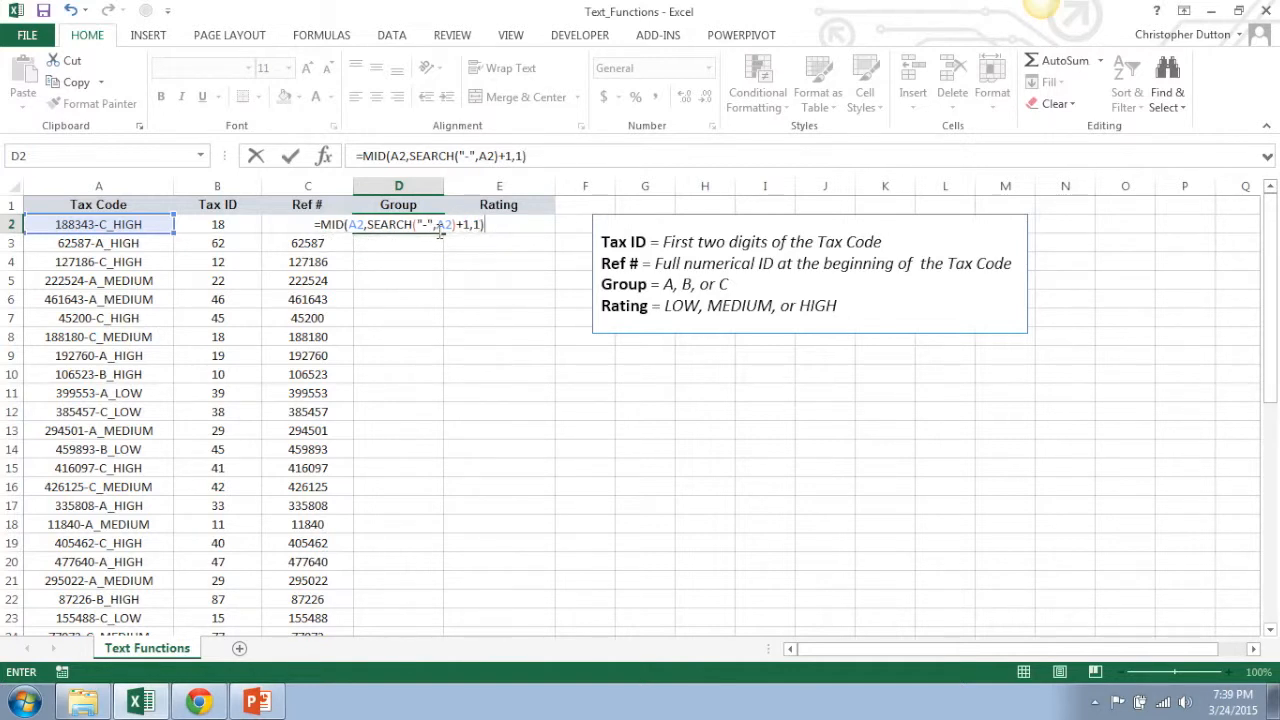
{"action": "key", "text": "Return"}
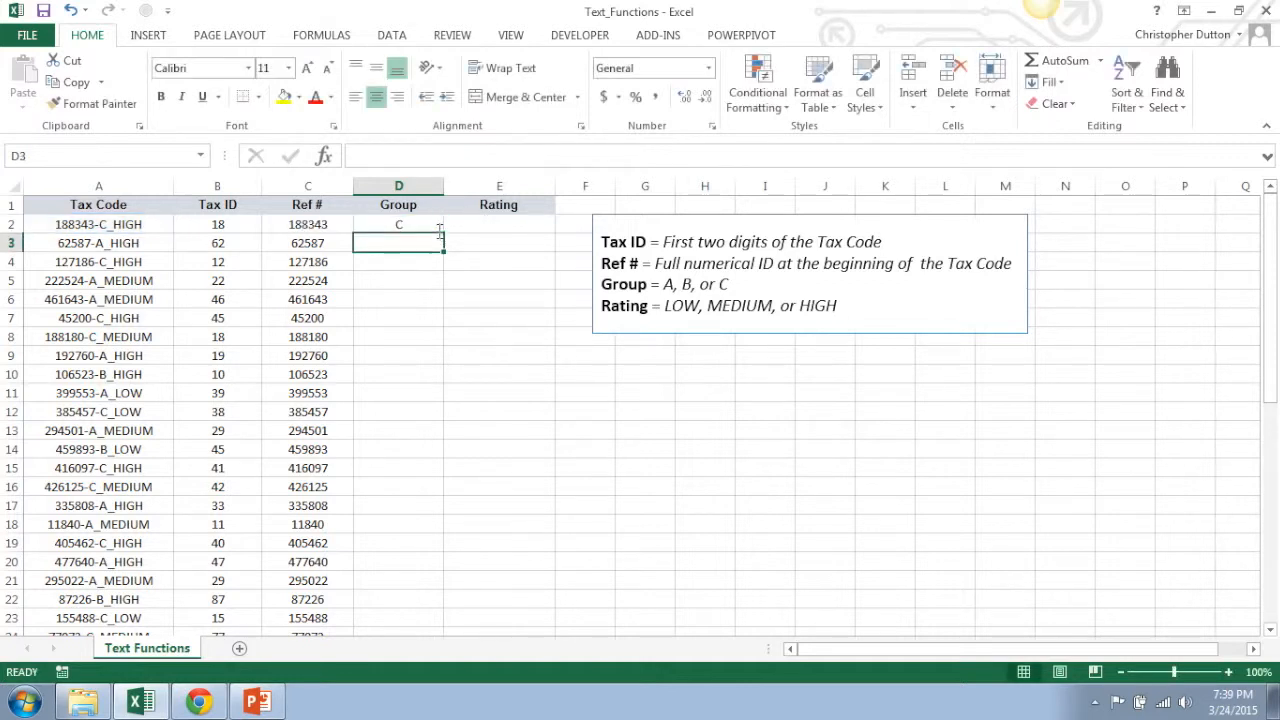
- Fill the MID formula from D2 down the Group column
{"action": "left_click", "coordinate": [419, 224]}
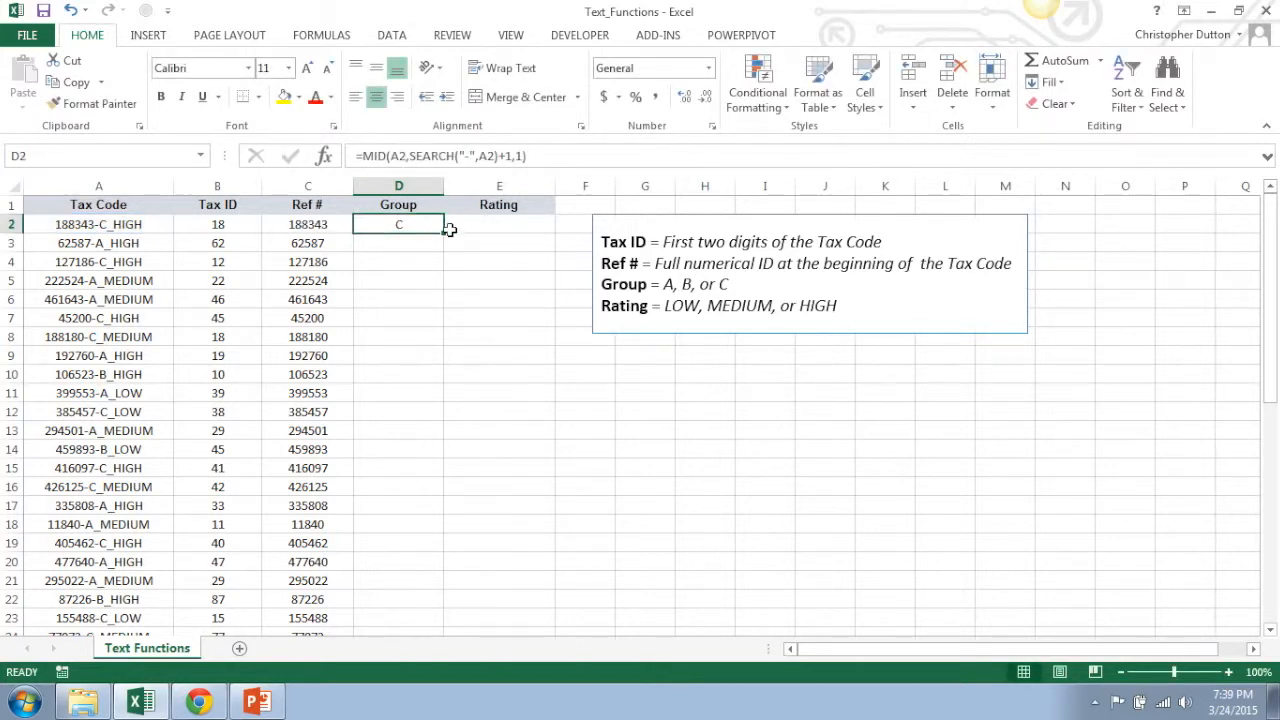
{"action": "double_click", "coordinate": [443, 233]}
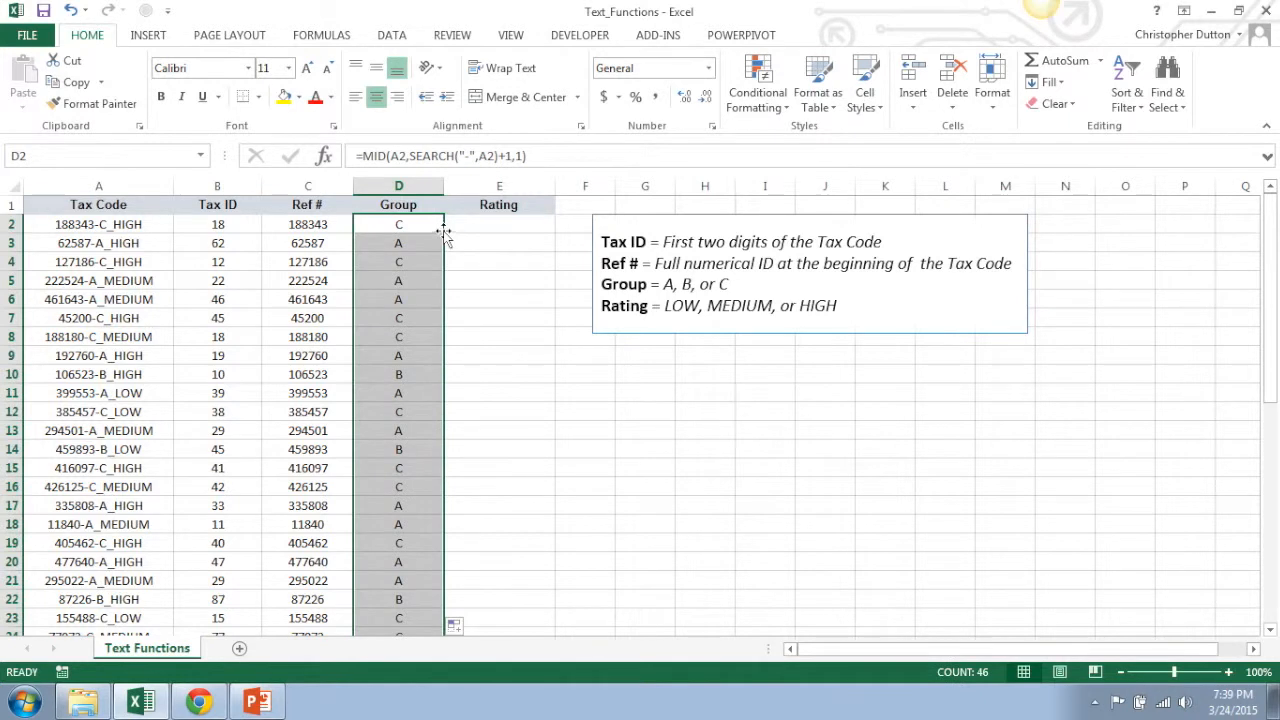
{"action": "left_click", "coordinate": [412, 225]}
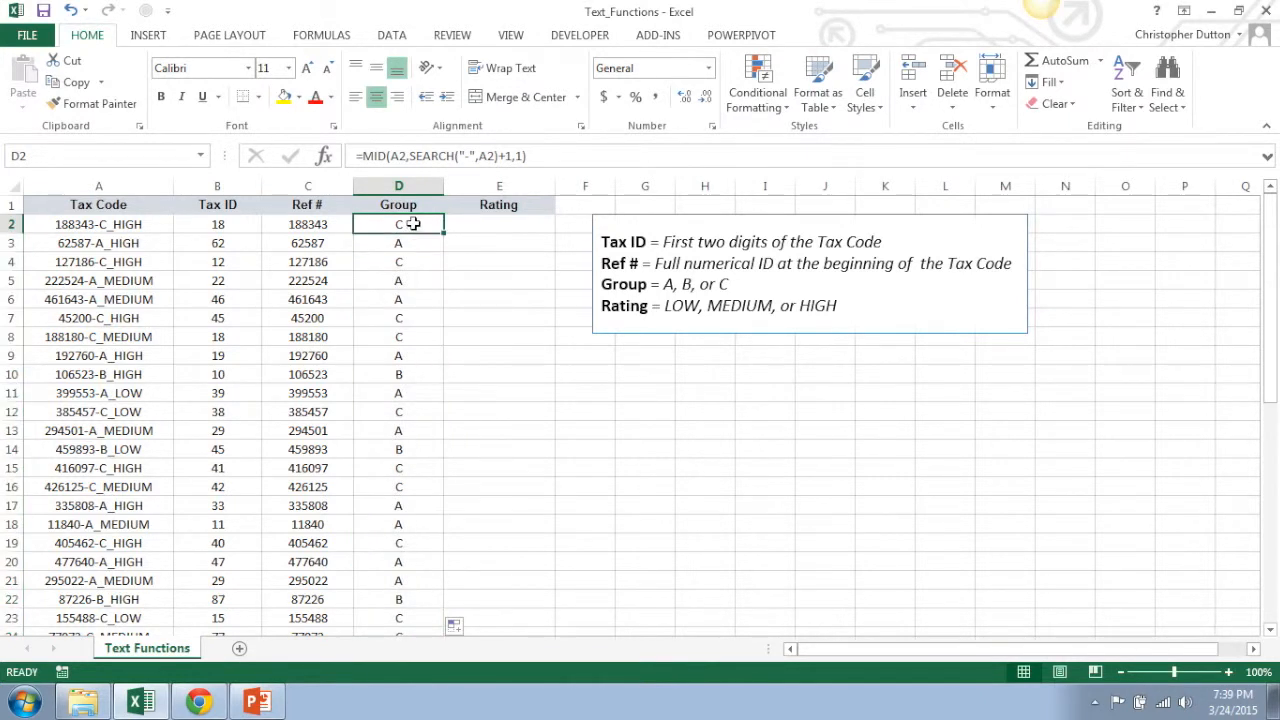
- Start a RIGHT formula in the first Rating cell, E2, with A2 as its text argument
{"action": "key", "text": "Right"}
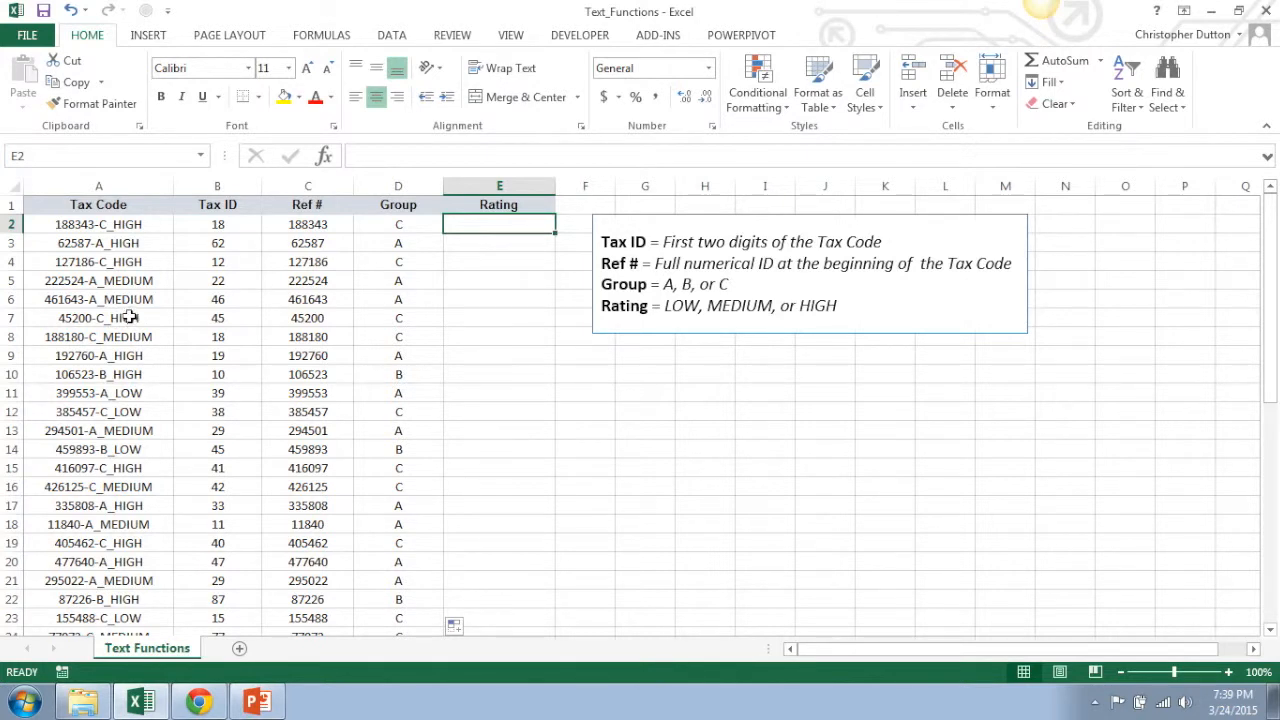
{"action": "left_click", "coordinate": [122, 225]}
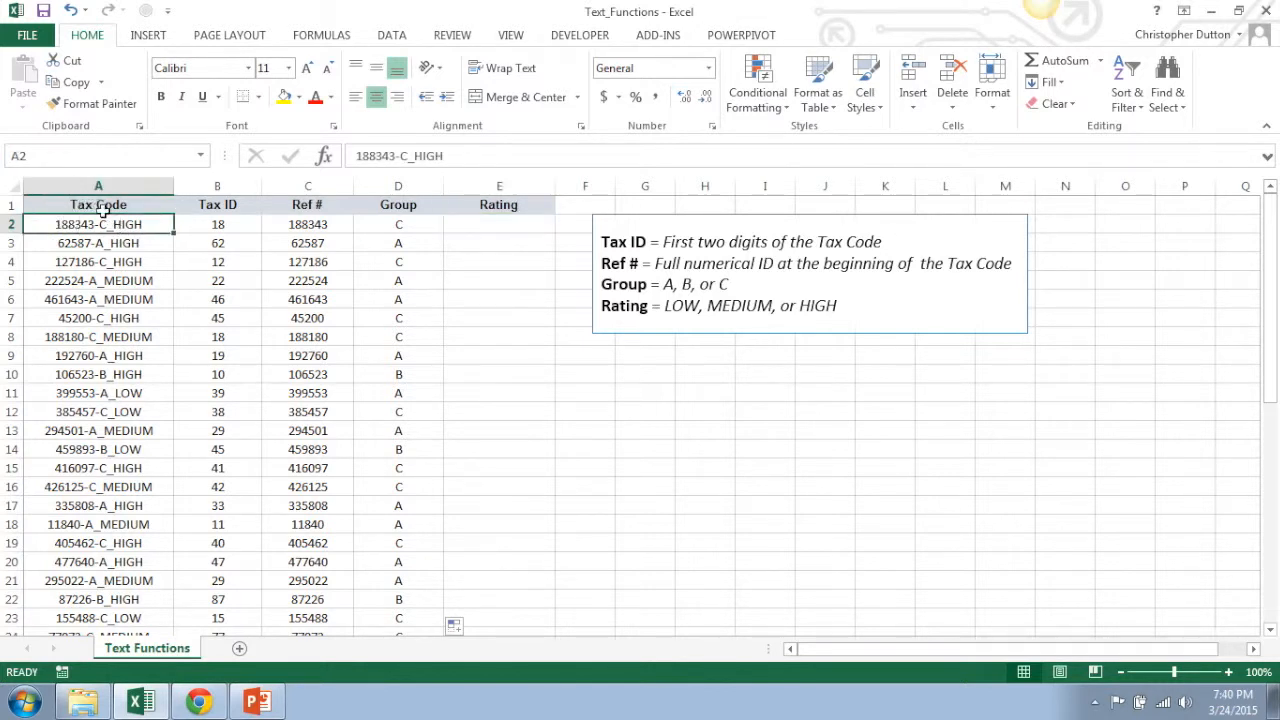
{"action": "left_click", "coordinate": [465, 226]}
{"action": "type", "text": "=RIGHT("}
{"action": "key", "text": "Left"}
{"action": "key", "text": "Left"}
{"action": "key", "text": "Left"}
{"action": "key", "text": "Left"}
- Try SEARCH("_",A2) as the number of characters, entering =RIGHT(A2,SEARCH("_",A2)) in E2
{"action": "type", "text": ",SEARCH\"_"}
{"action": "key", "text": "BackSpace"}
{"action": "key", "text": "BackSpace"}
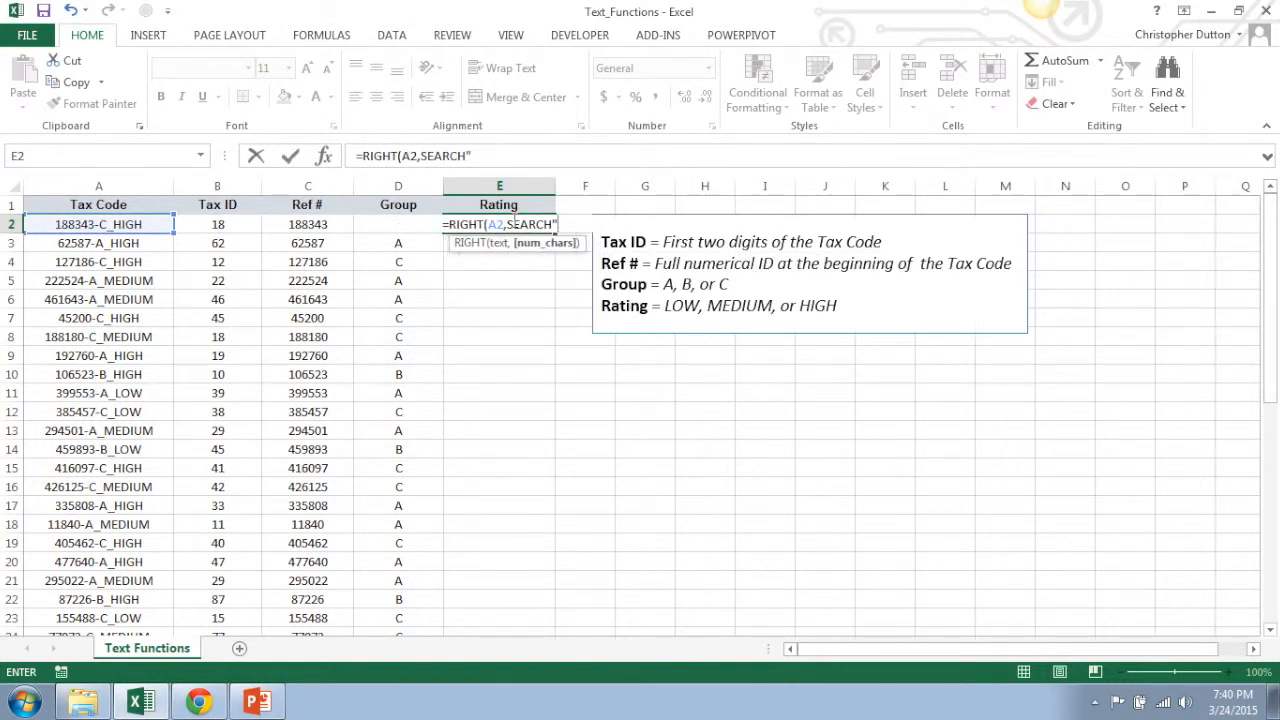
{"action": "type", "text": "(\"_\","}
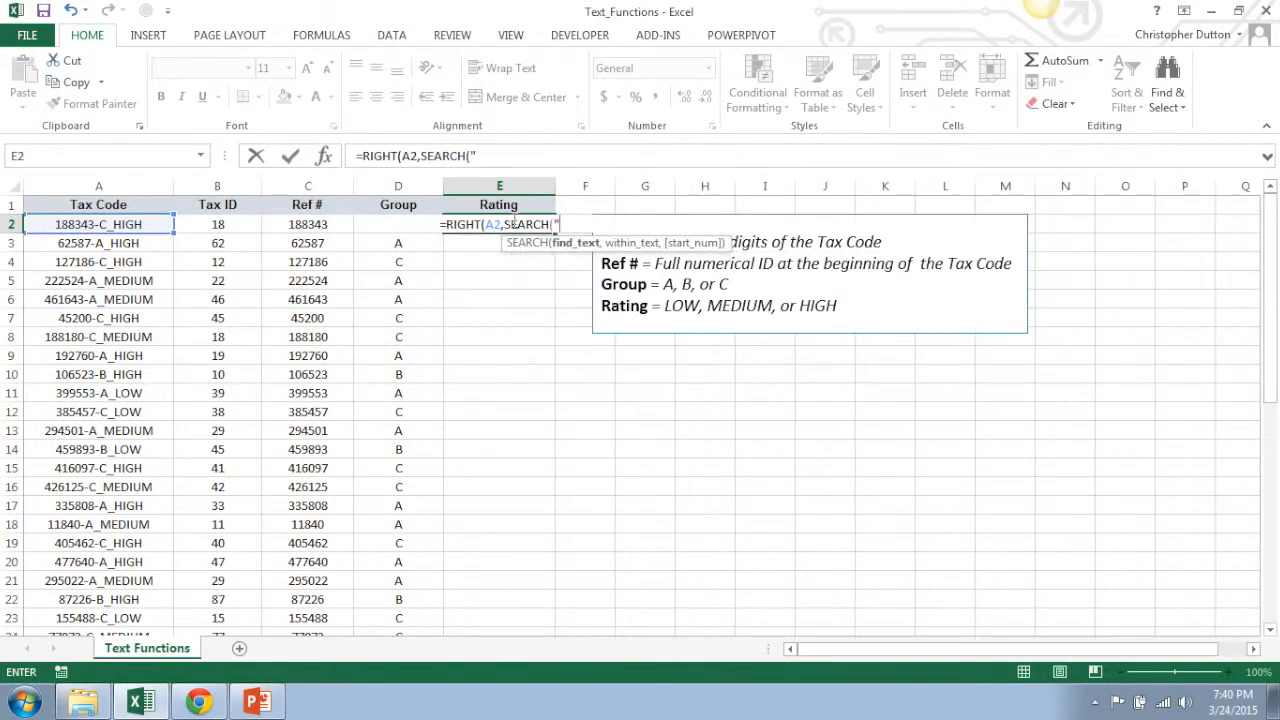
{"action": "key", "text": "Left"}
{"action": "key", "text": "Left"}
{"action": "key", "text": "Left"}
{"action": "key", "text": "Left"}
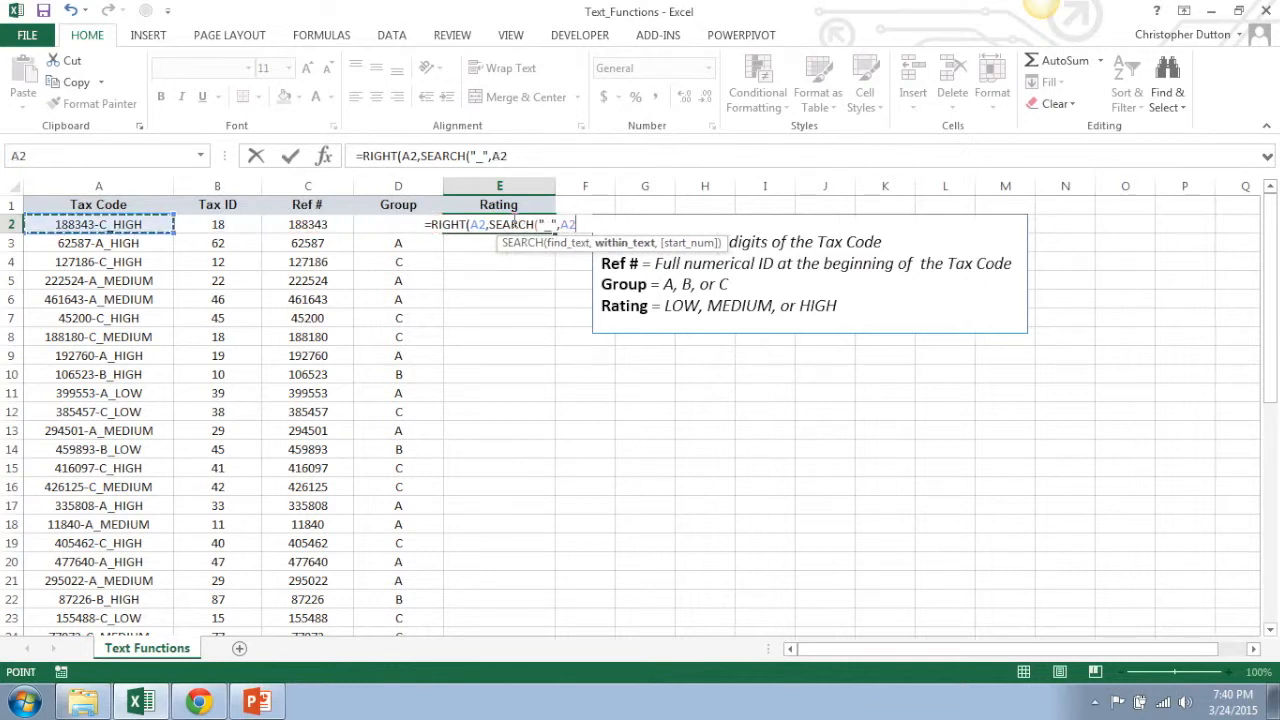
{"action": "type", "text": "))"}
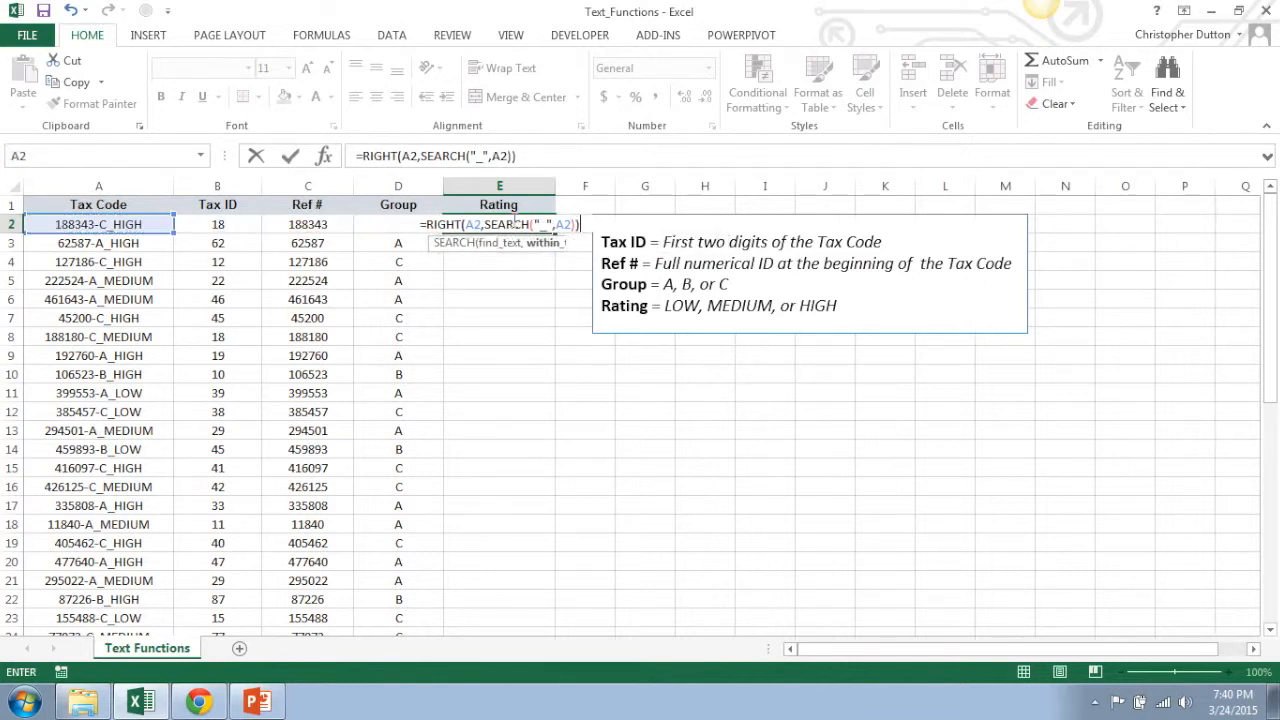
{"action": "key", "text": "Return"}
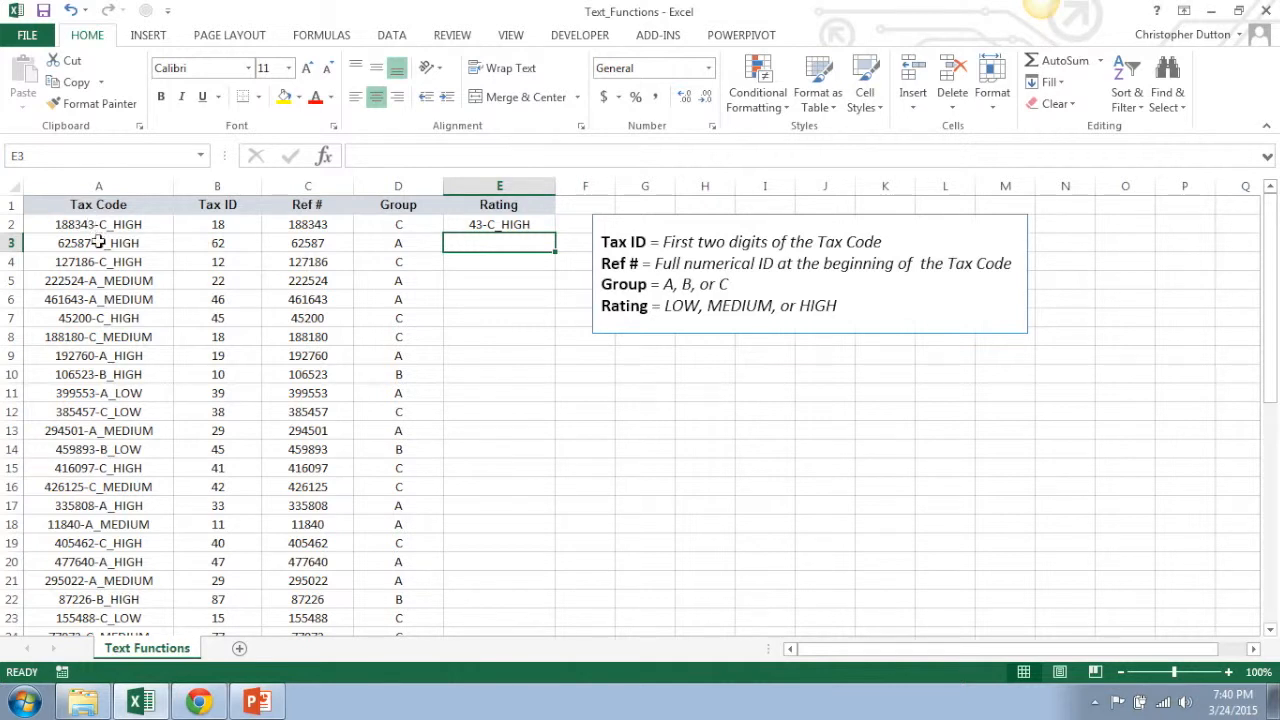
- Replace the SEARCH argument of the RIGHT formula in E2 with LEN(A2) followed by a minus sign
{"action": "key", "text": "Up"}
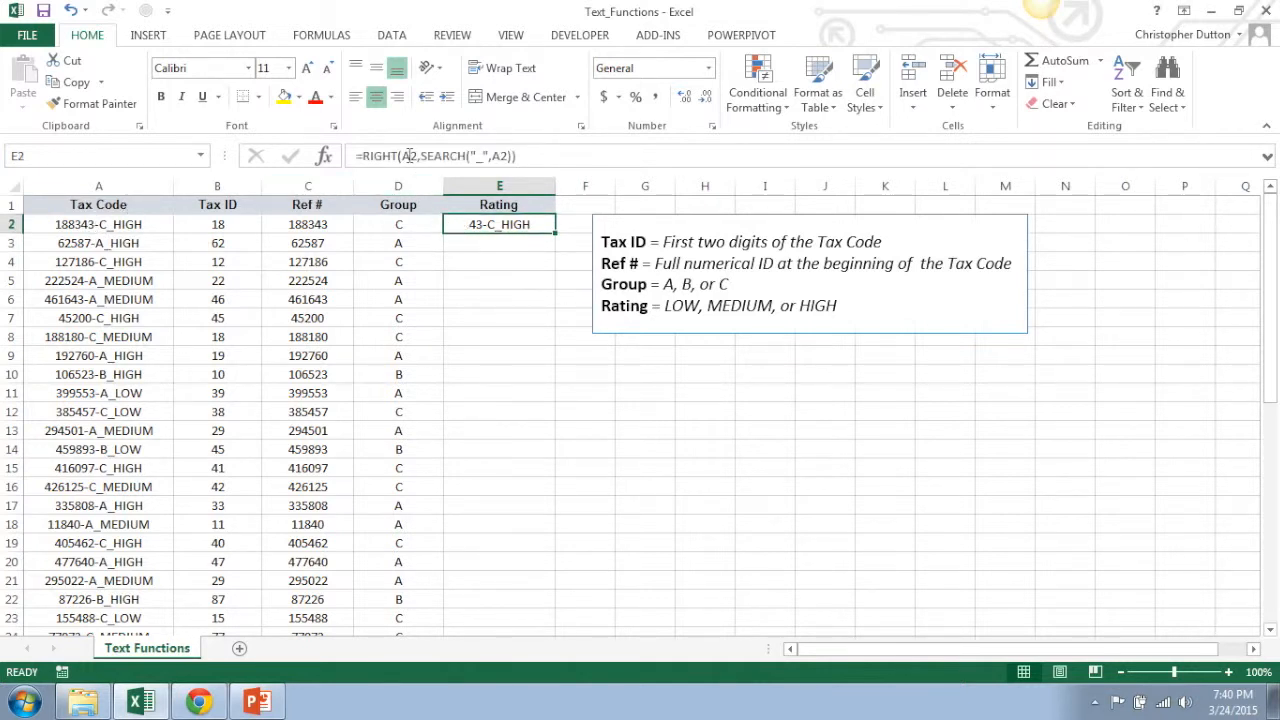
{"action": "left_click_drag", "start_coordinate": [420, 155], "coordinate": [567, 159]}
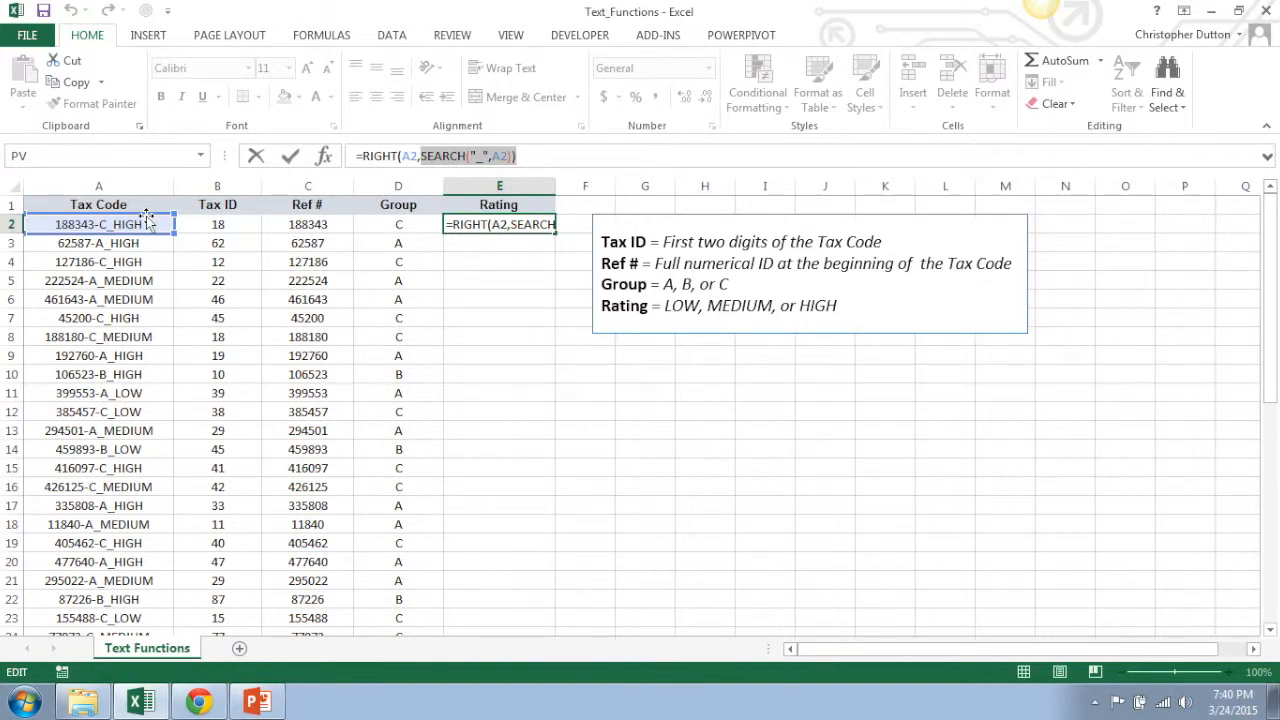
{"action": "key", "text": "BackSpace"}
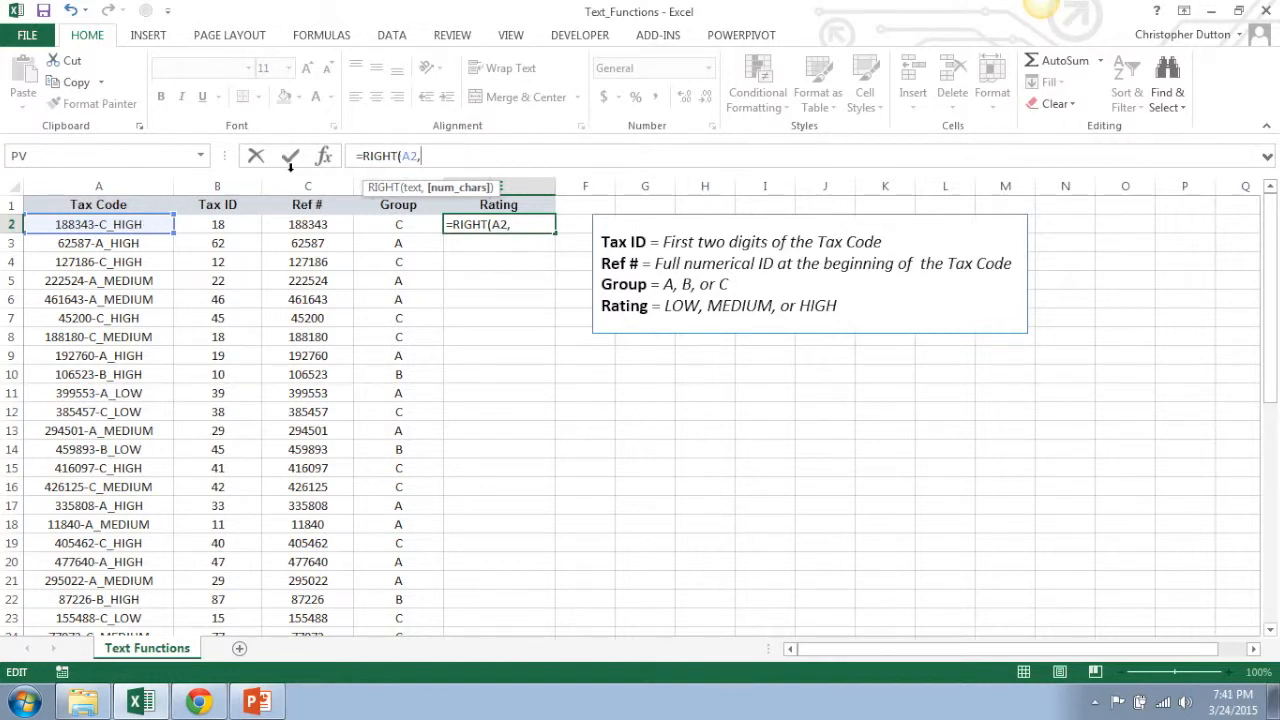
{"action": "type", "text": "LEN("}
{"action": "key", "text": "Left"}
{"action": "key", "text": "Left"}
{"action": "left_click", "coordinate": [106, 224]}
{"action": "type", "text": ")-"}
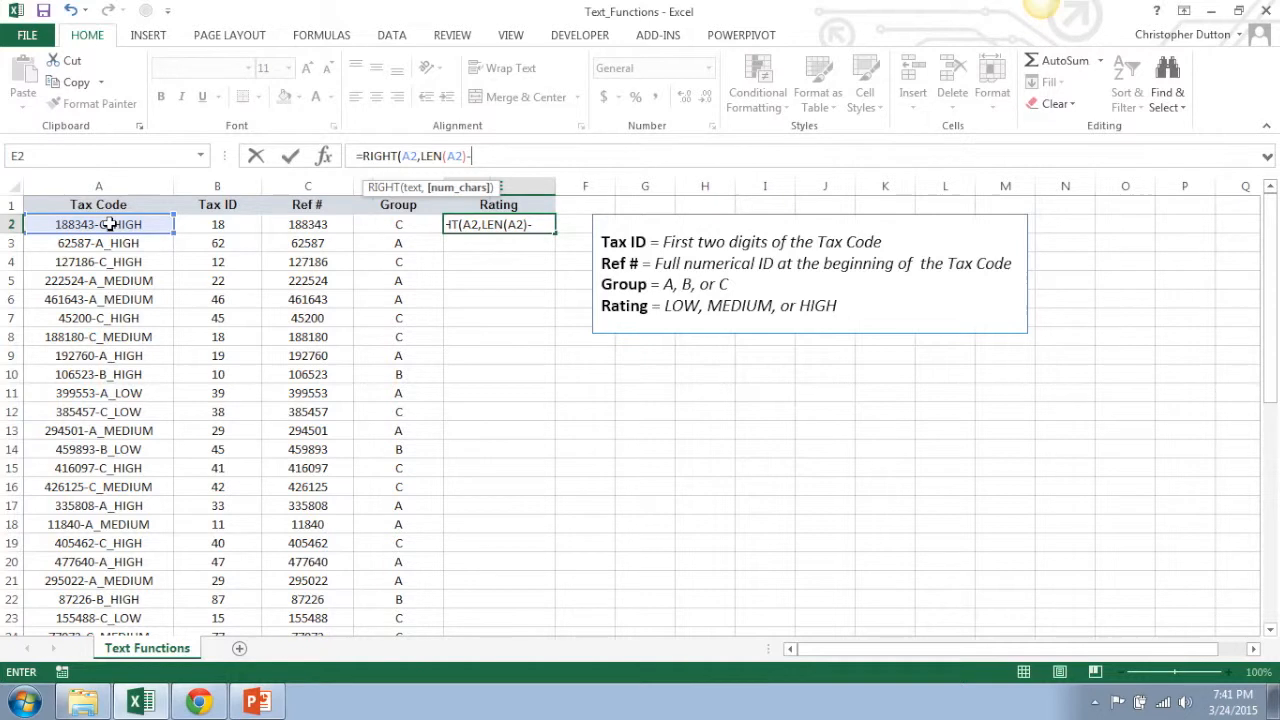
- Subtract SEARCH("_",A2) from the length, completing E2 as =RIGHT(A2,LEN(A2)-SEARCH("_",A2))
{"action": "type", "text": "SEARC"}
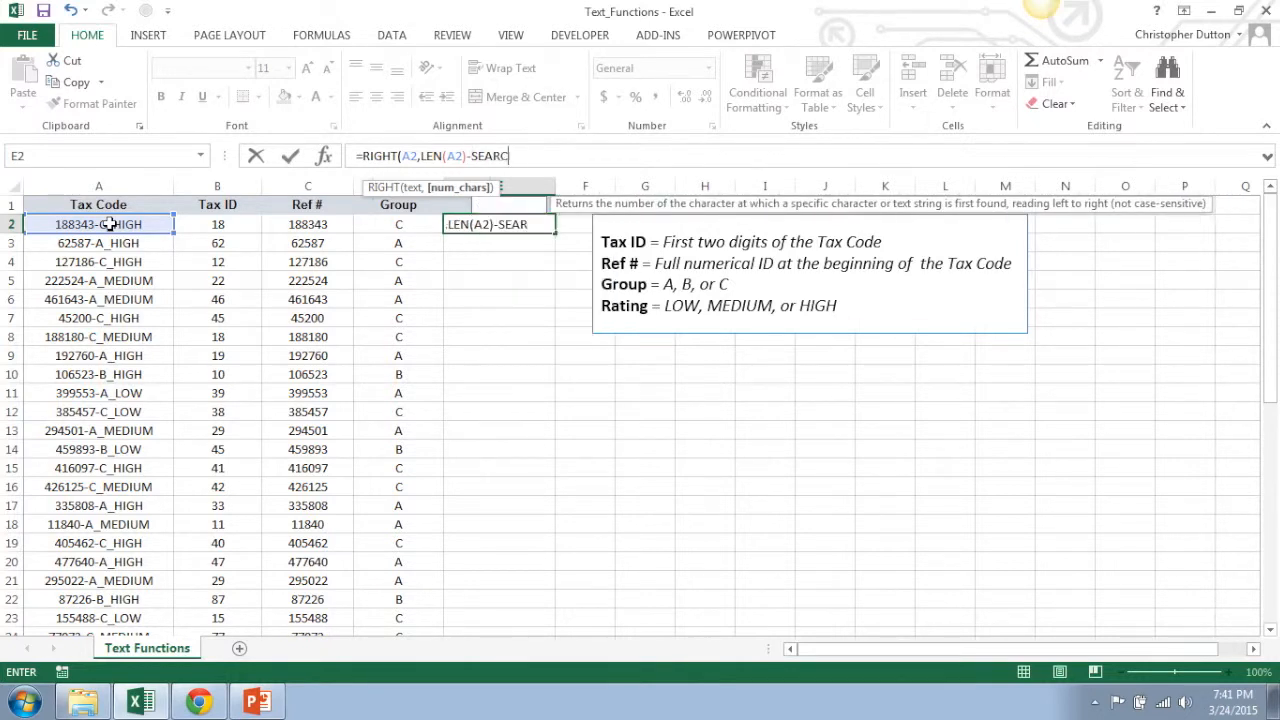
{"action": "type", "text": "H(\"_\""}
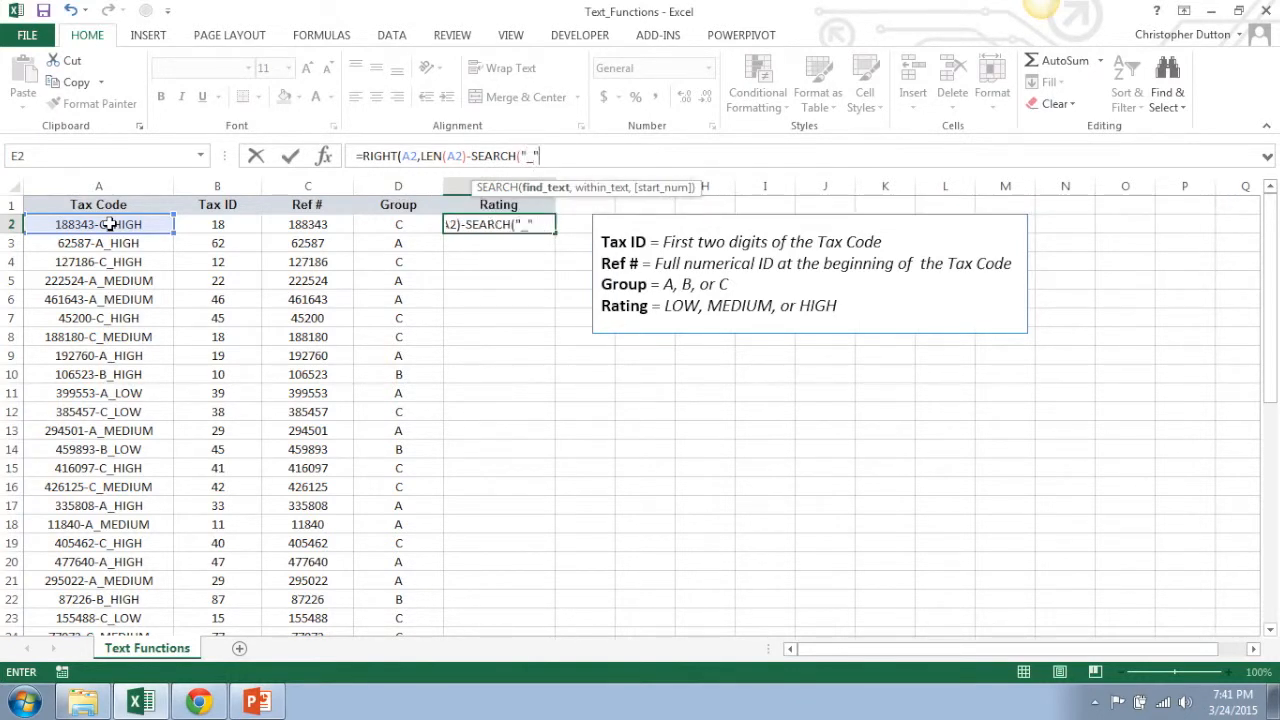
{"action": "type", "text": ","}
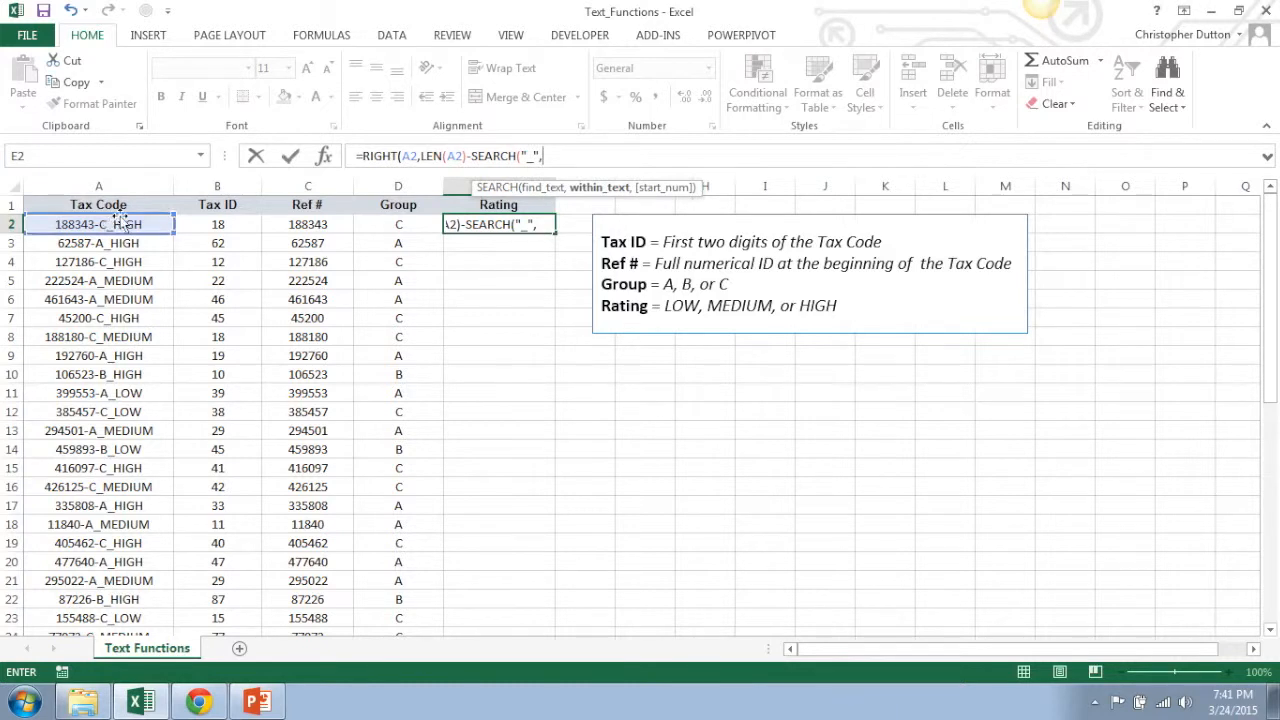
{"action": "left_click", "coordinate": [125, 220]}
{"action": "type", "text": "))"}
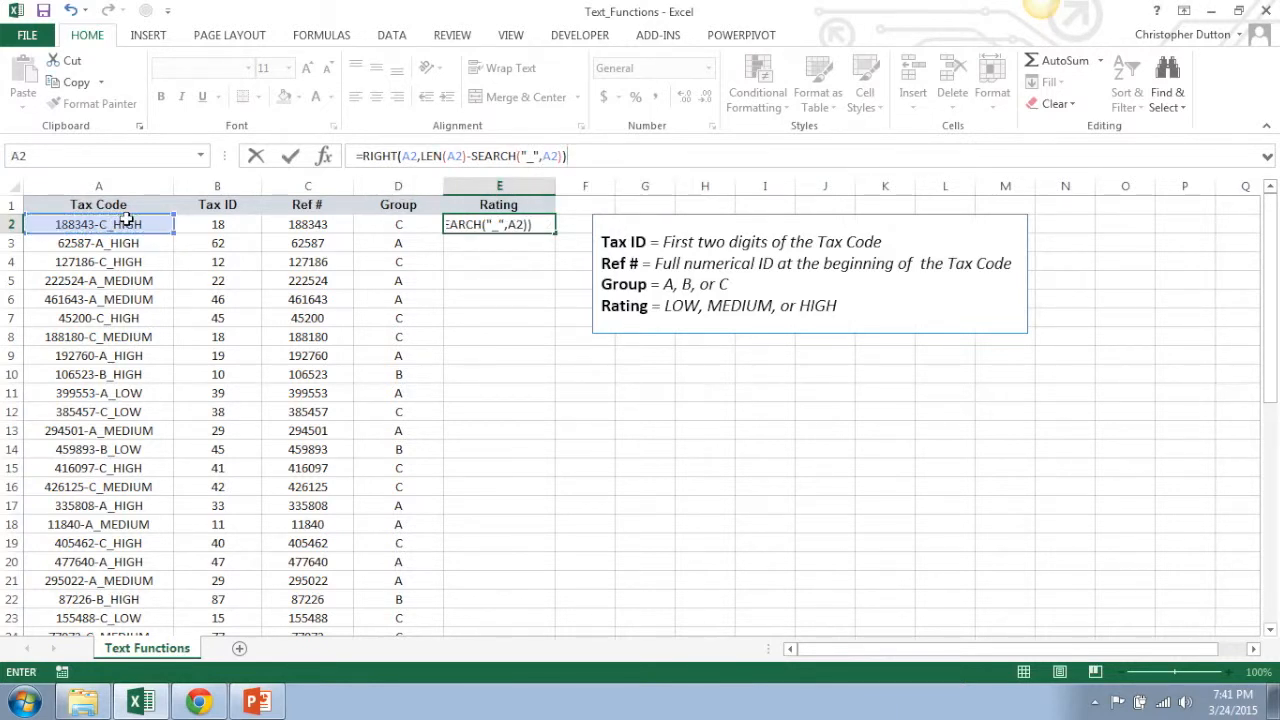
{"action": "key", "text": "Return"}
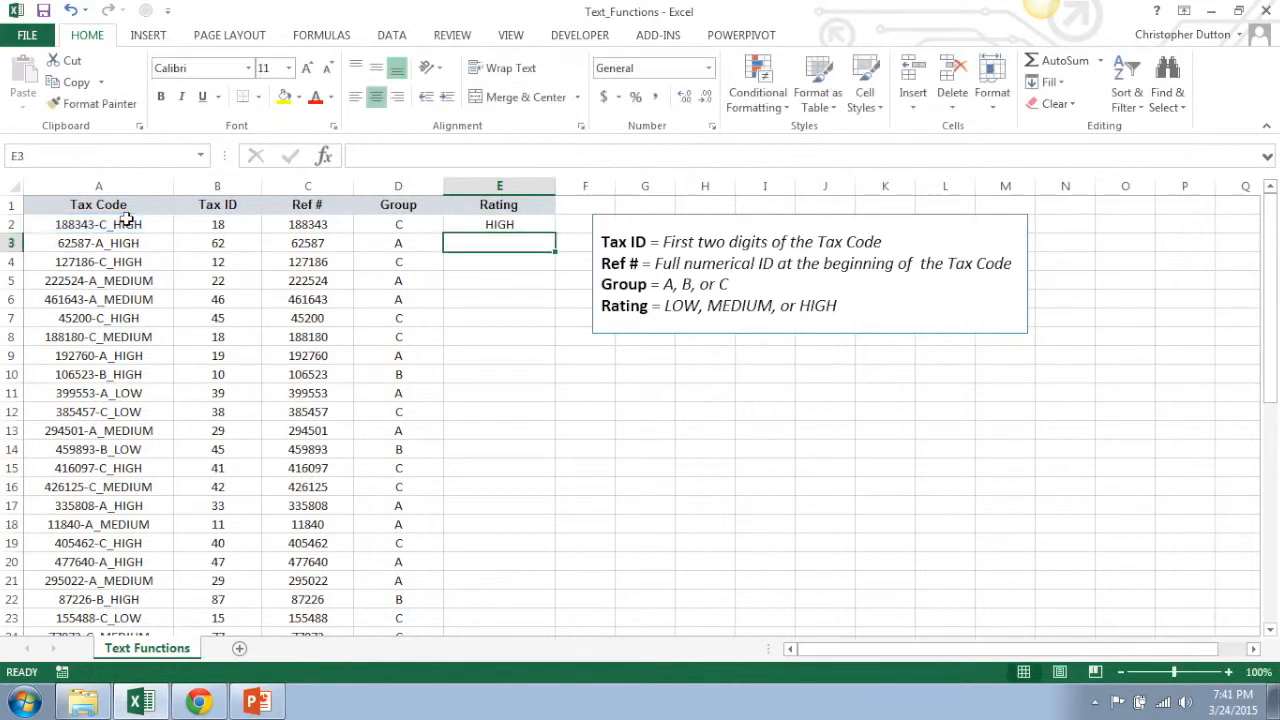
- Fill the RIGHT formula from E2 down the Rating column
{"action": "left_click", "coordinate": [513, 222]}
{"action": "double_click", "coordinate": [554, 232]}
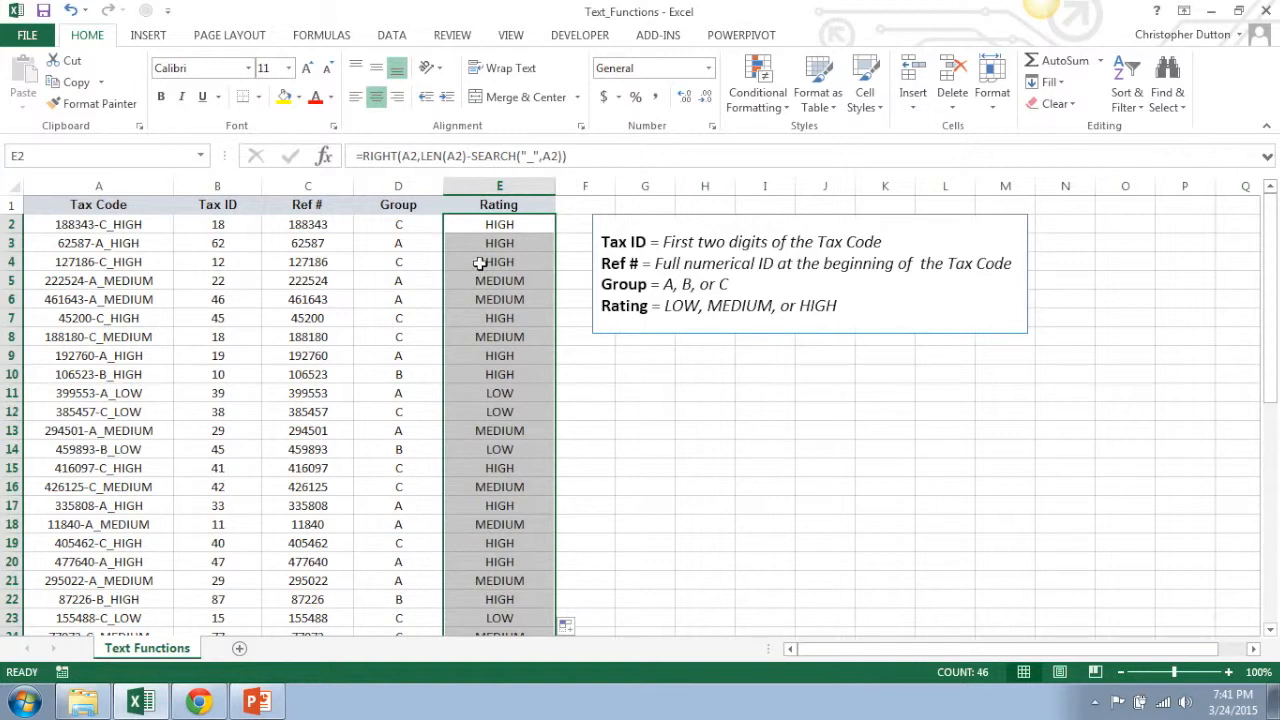
{"action": "left_click", "coordinate": [501, 225]}
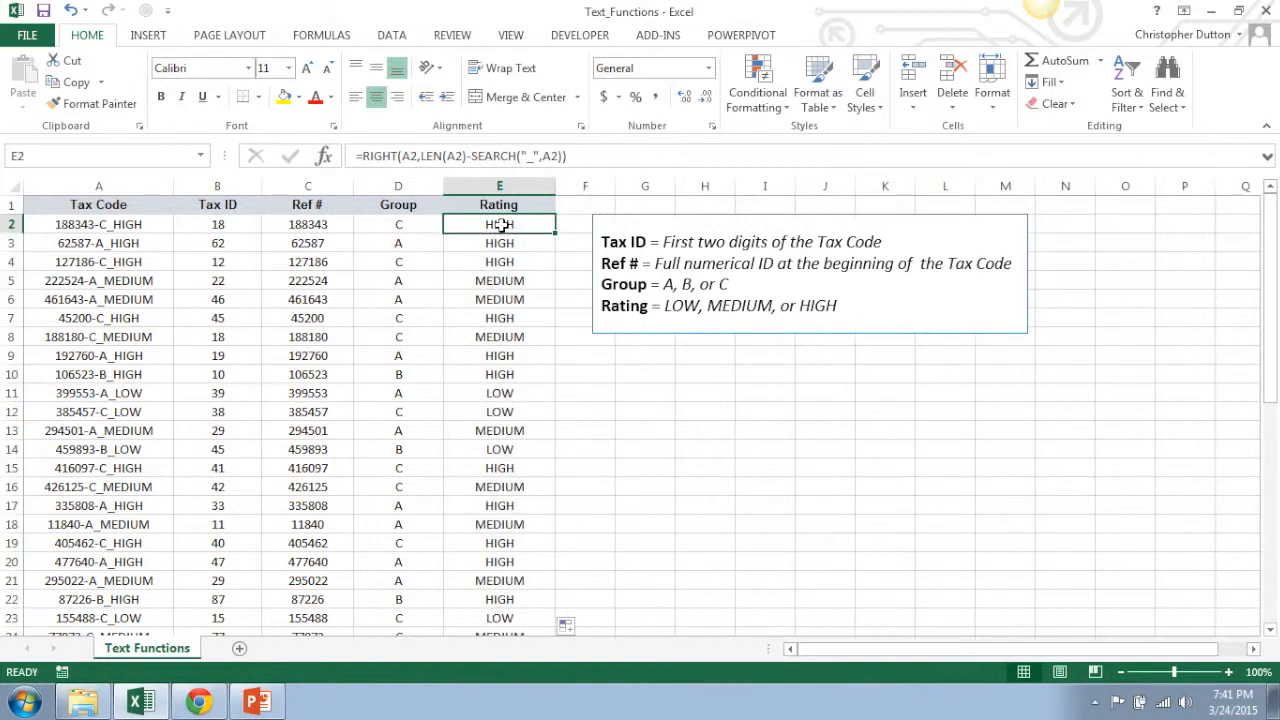